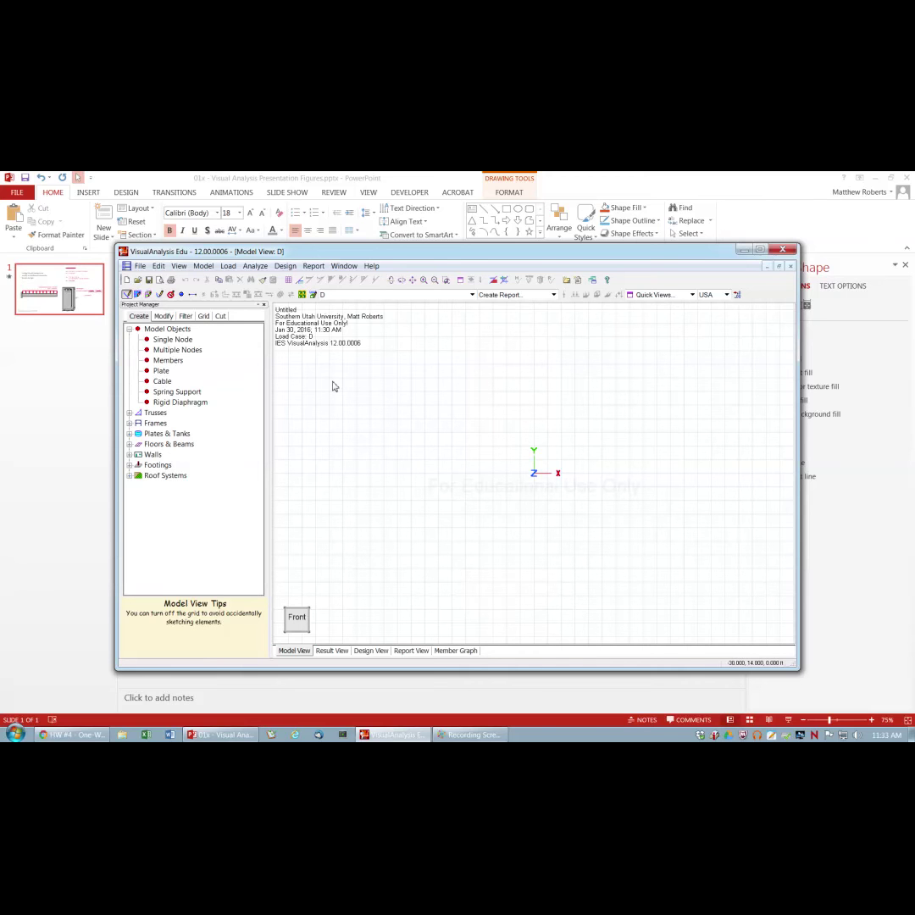
Set the project's structure type to Plane Frame and enlarge the program window
left_click(163, 316)
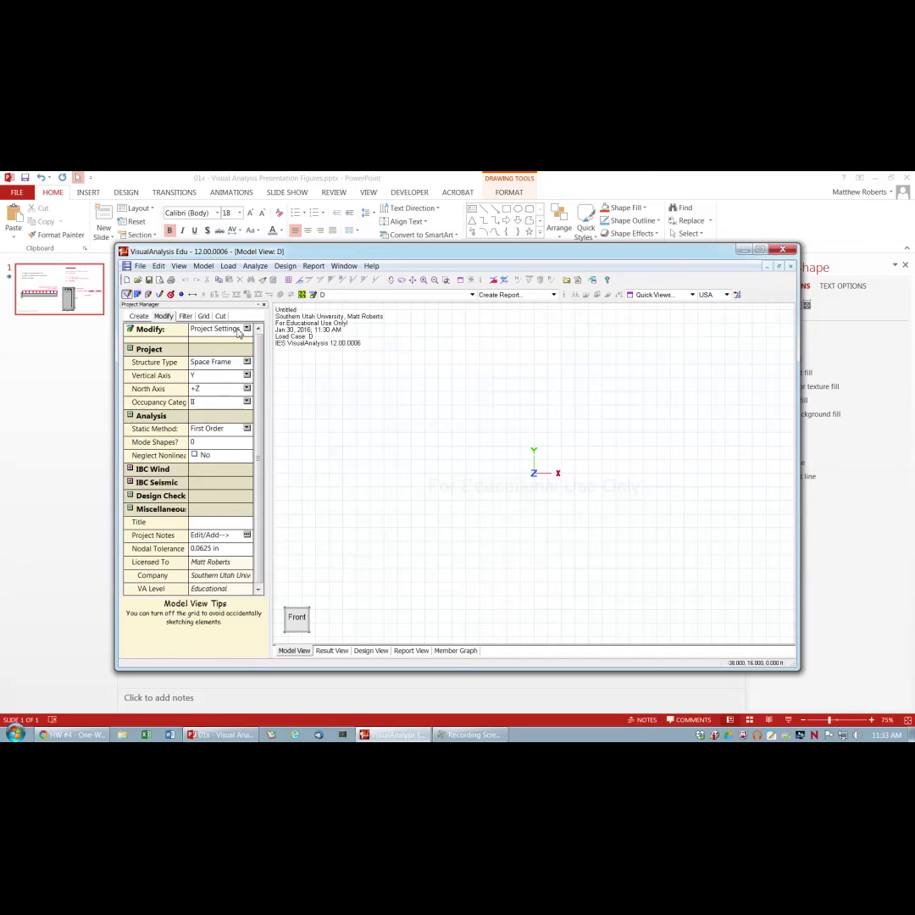
left_click(219, 363)
left_click(248, 363)
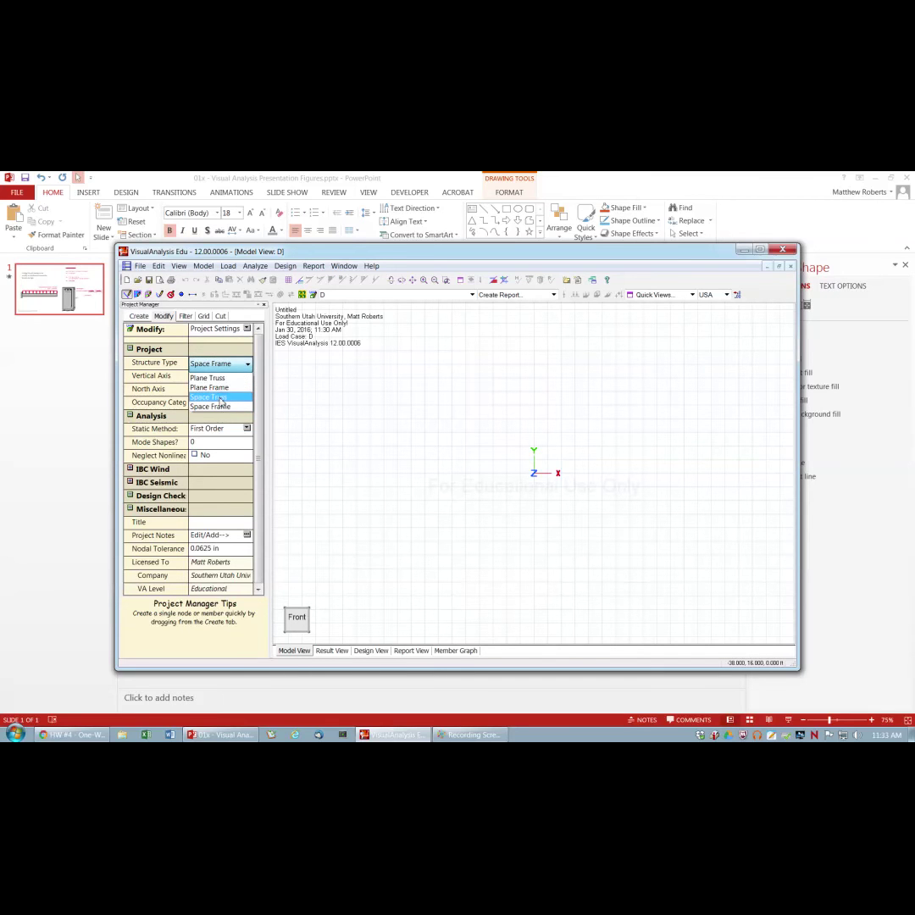
left_click(219, 388)
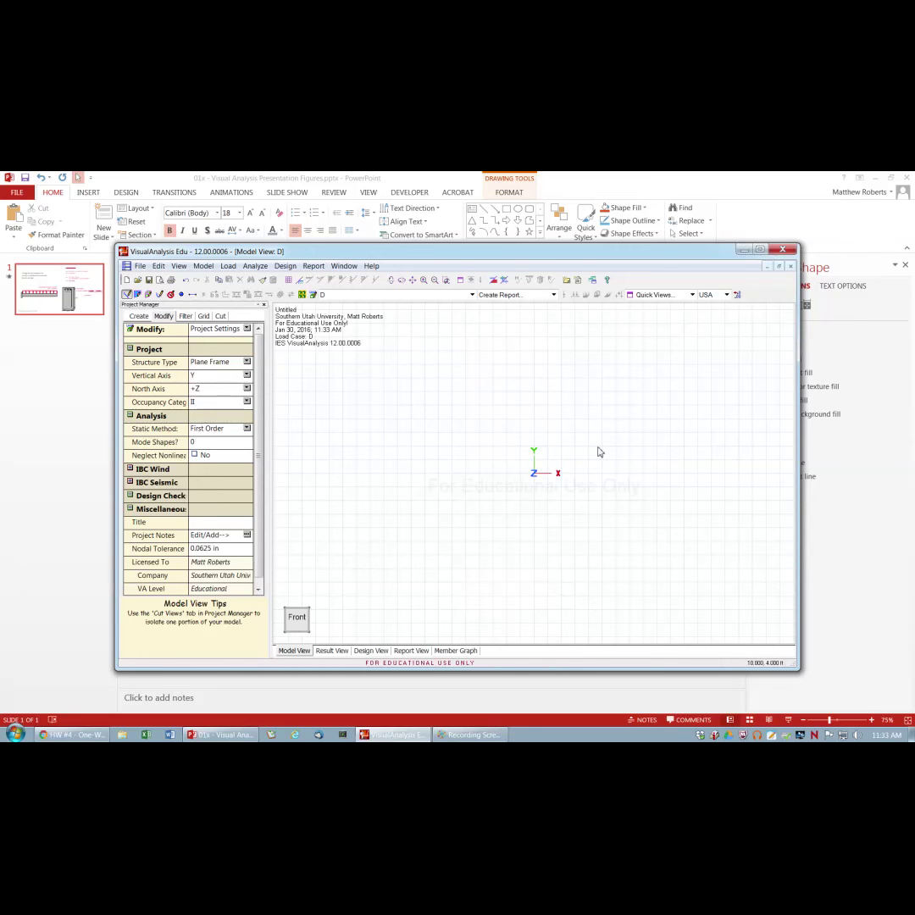
left_click_drag(795, 669, 865, 705)
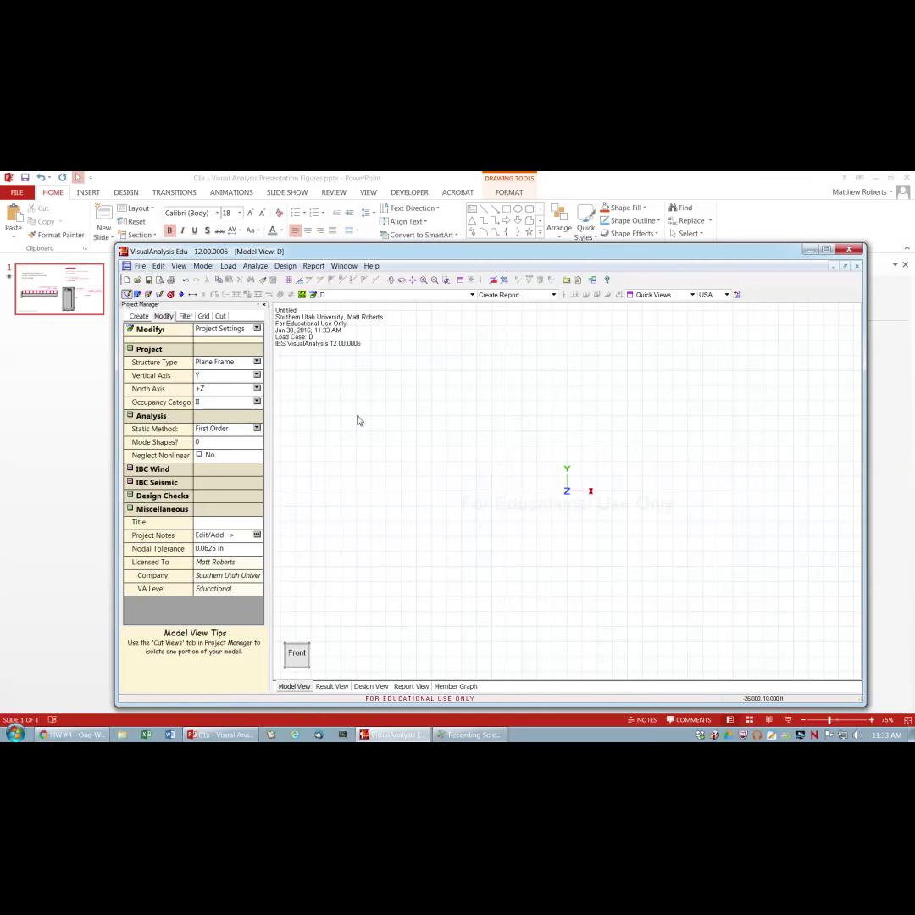
Create one horizontal member from coordinates (0, 0) to (16, 0) ft
left_click(138, 316)
double_click(168, 360)
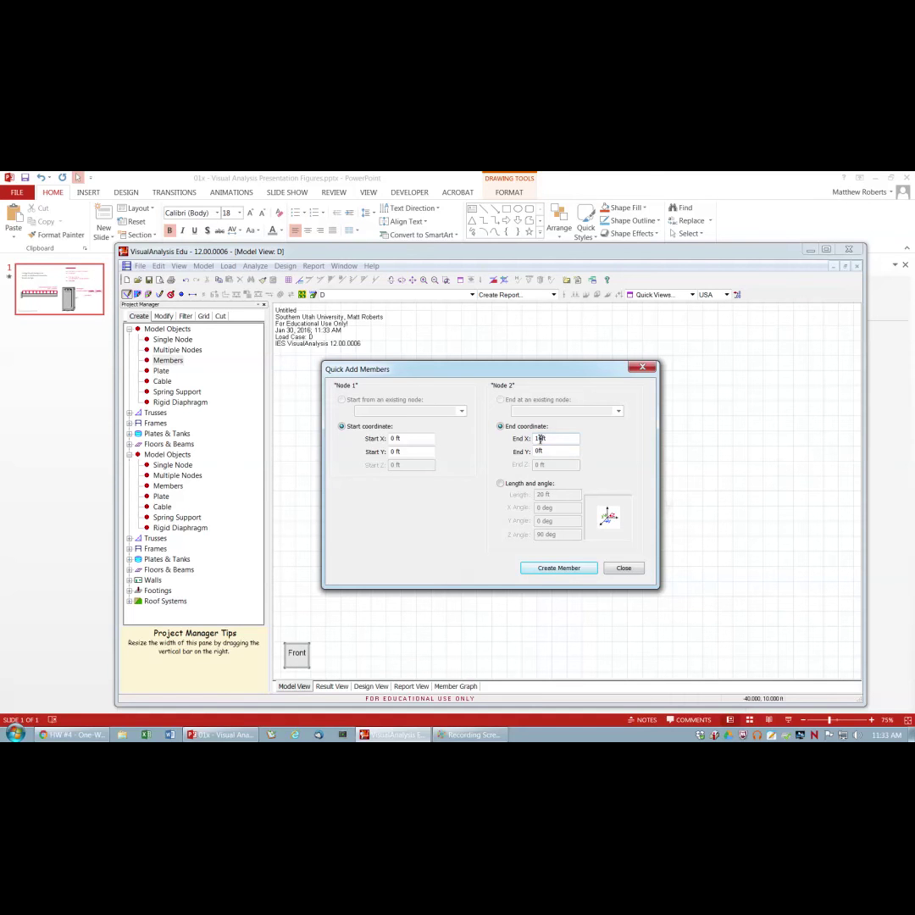
left_click(563, 568)
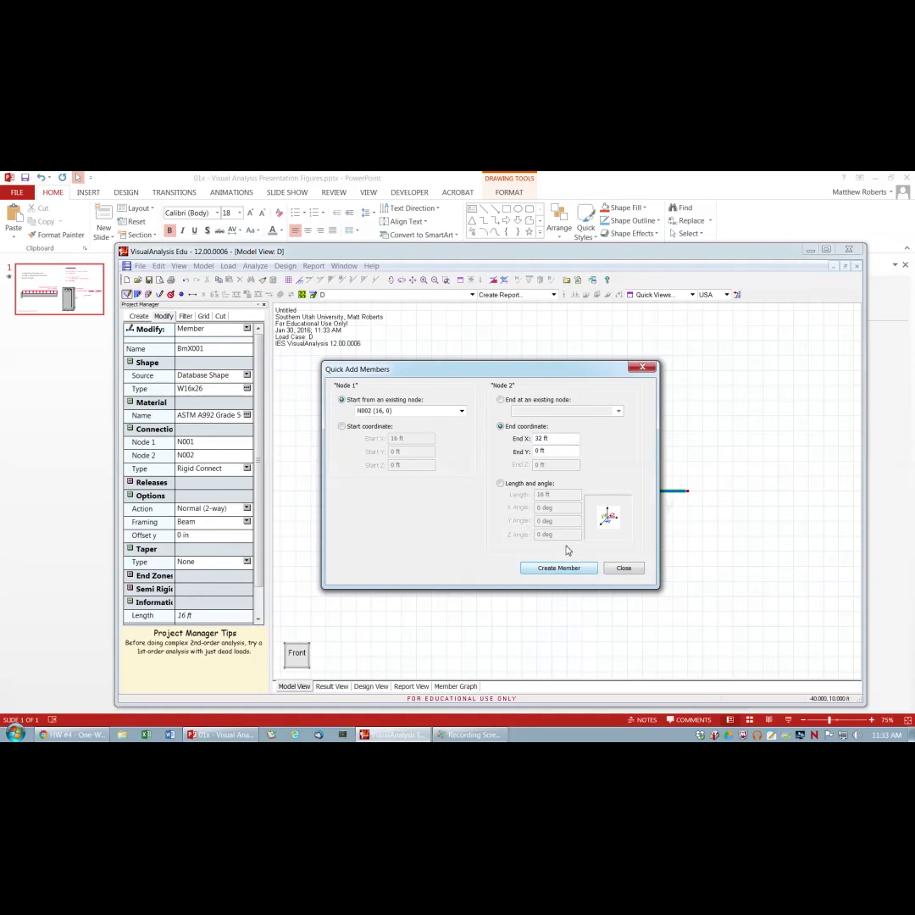
left_click(622, 567)
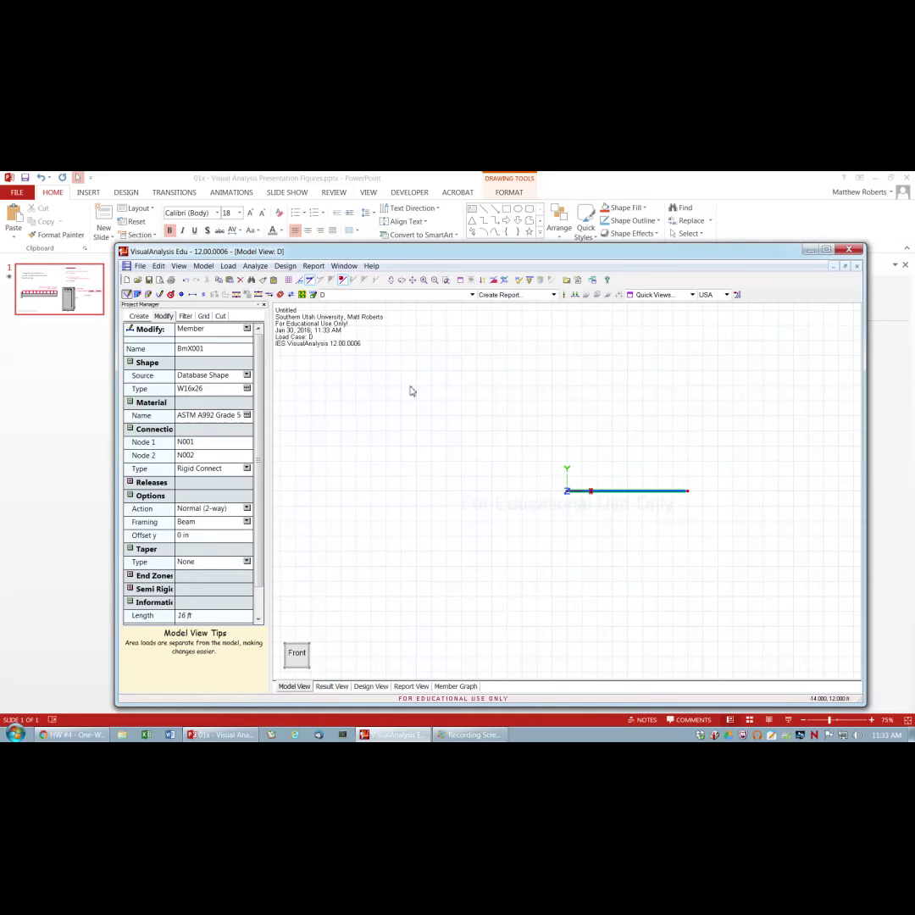
Give the member a standard parametric rectangle shape with a width of 12 in and a depth of 24 in
mouse_move(218, 388)
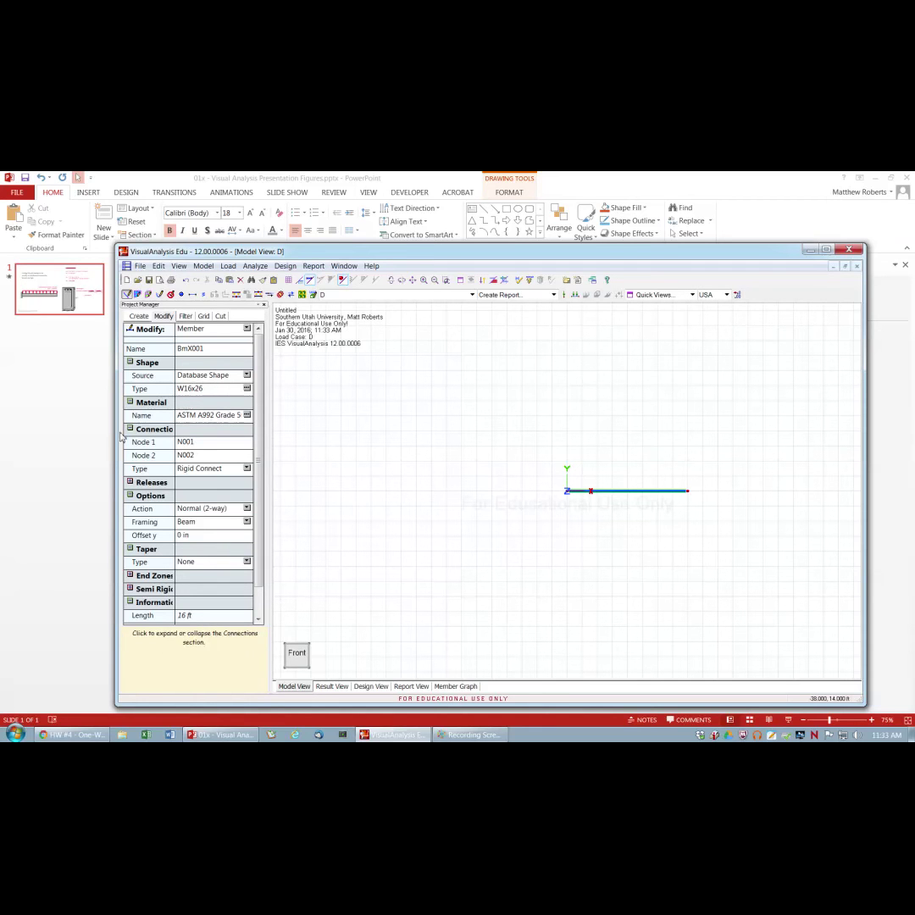
mouse_move(194, 422)
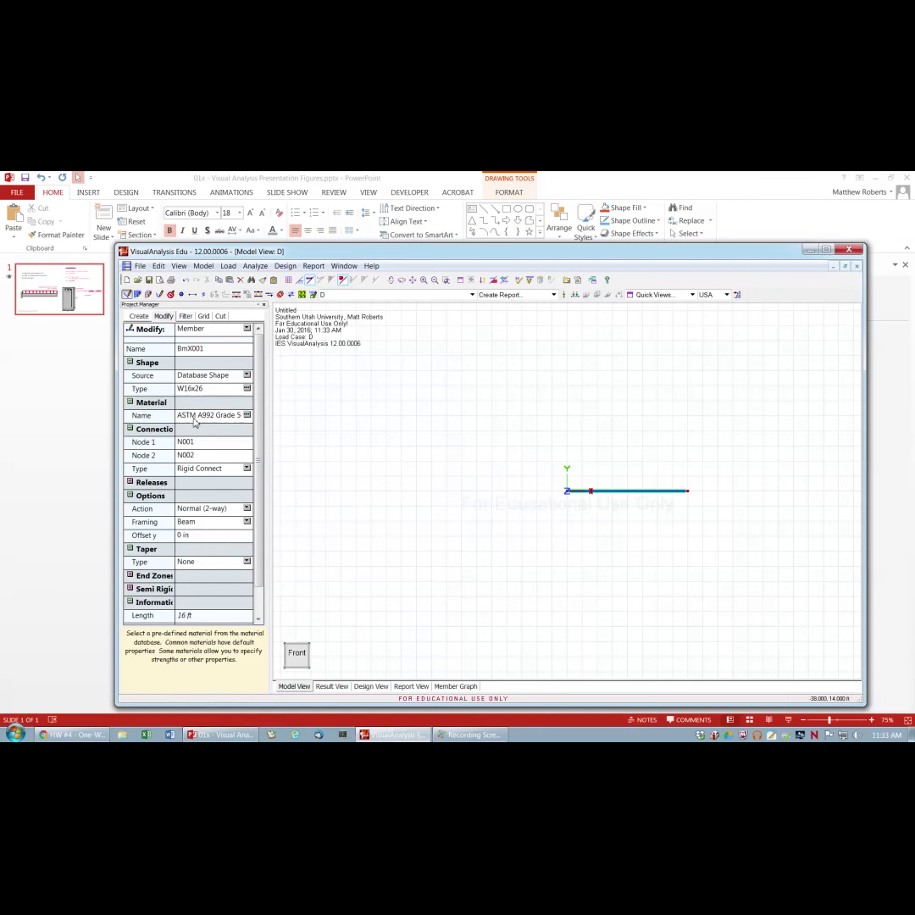
left_click(247, 376)
left_click(245, 390)
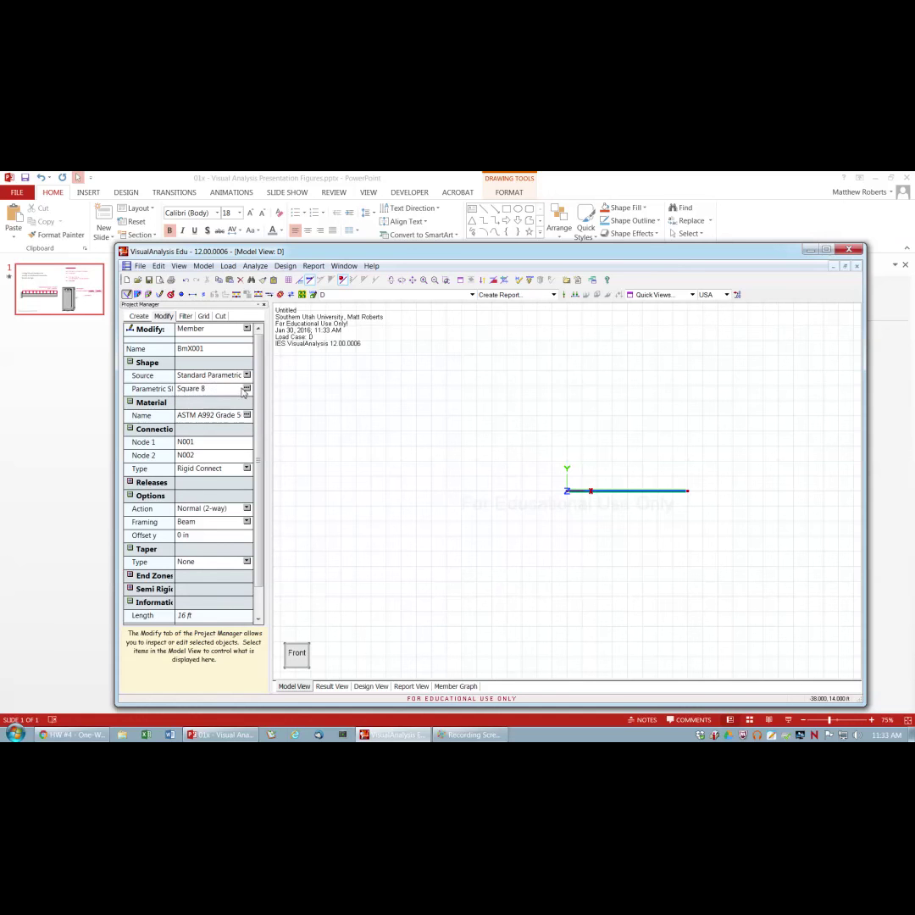
left_click(246, 389)
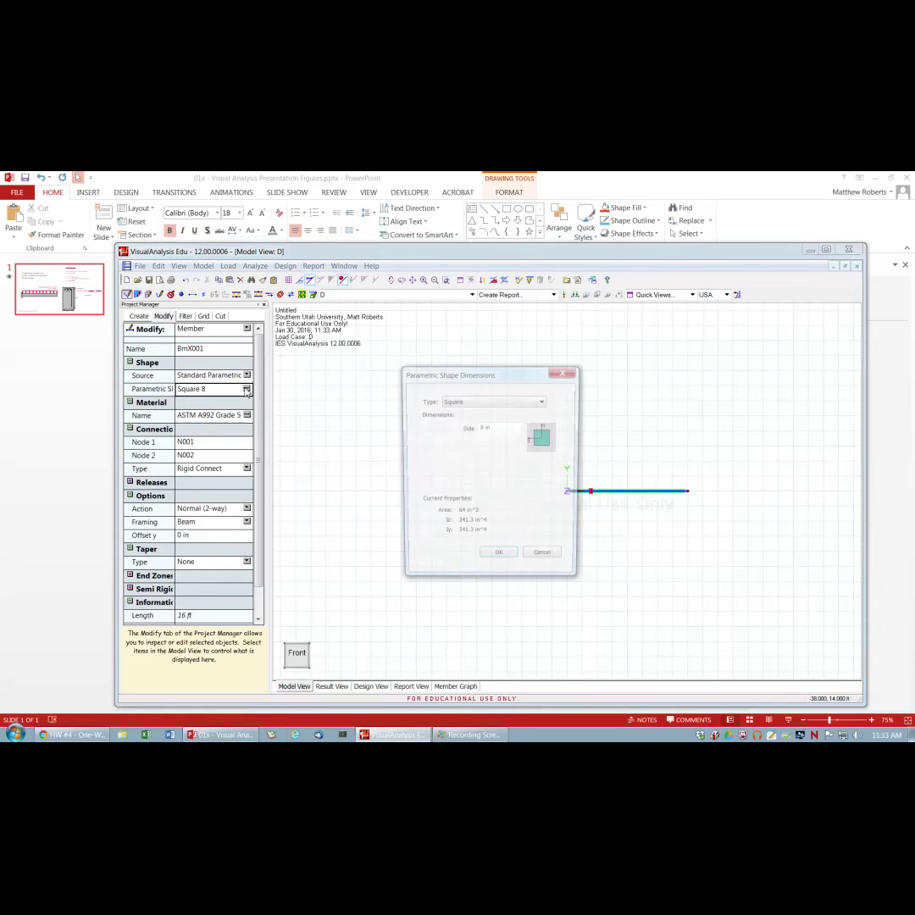
left_click(487, 401)
left_click(479, 419)
type("12")
double_click(485, 445)
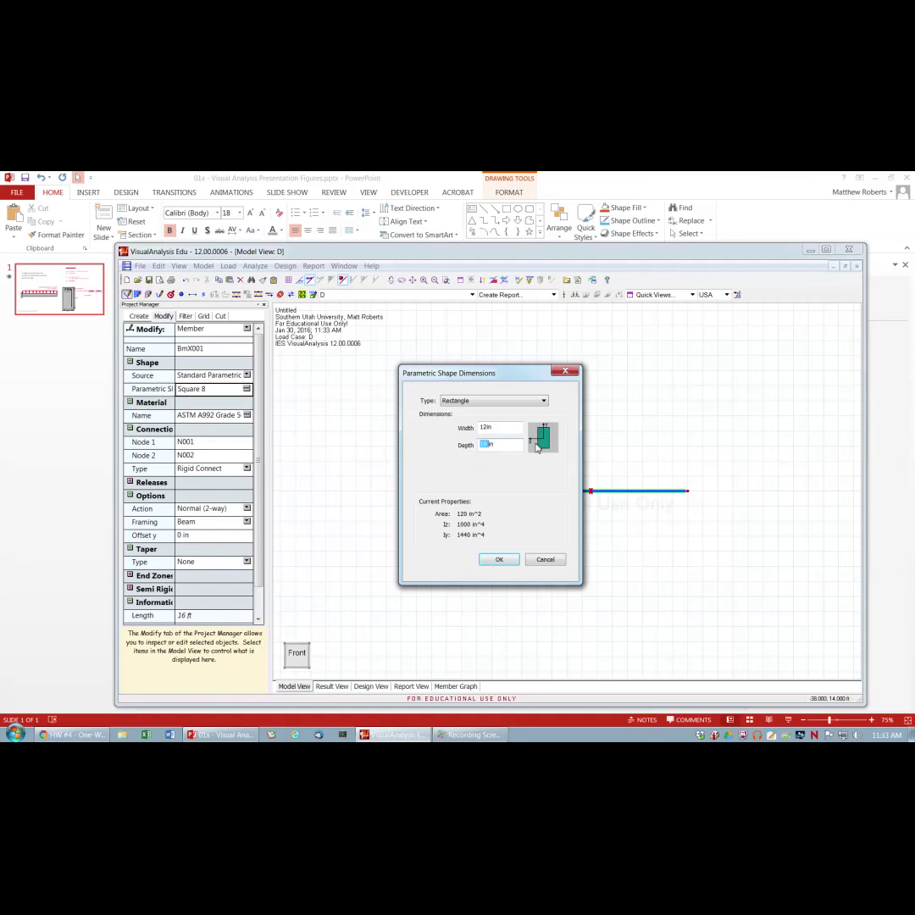
type("24")
left_click(500, 559)
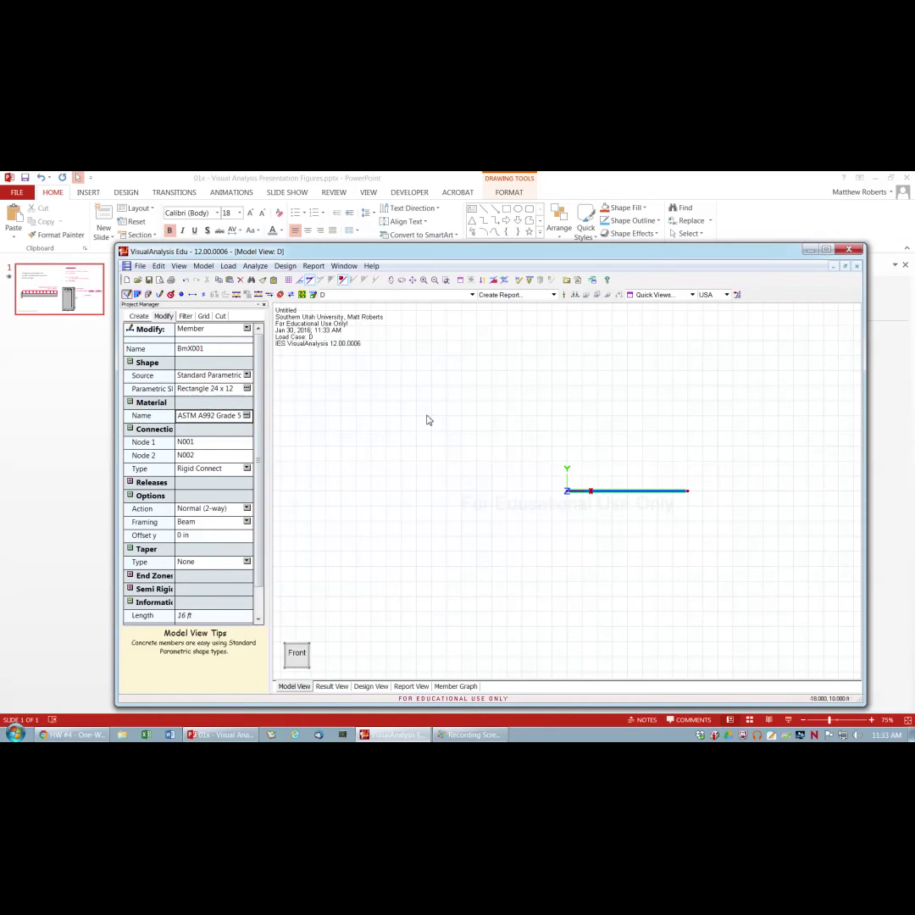
Assign the database material Concrete (F'c = 5 ksi) to the member
left_click(246, 415)
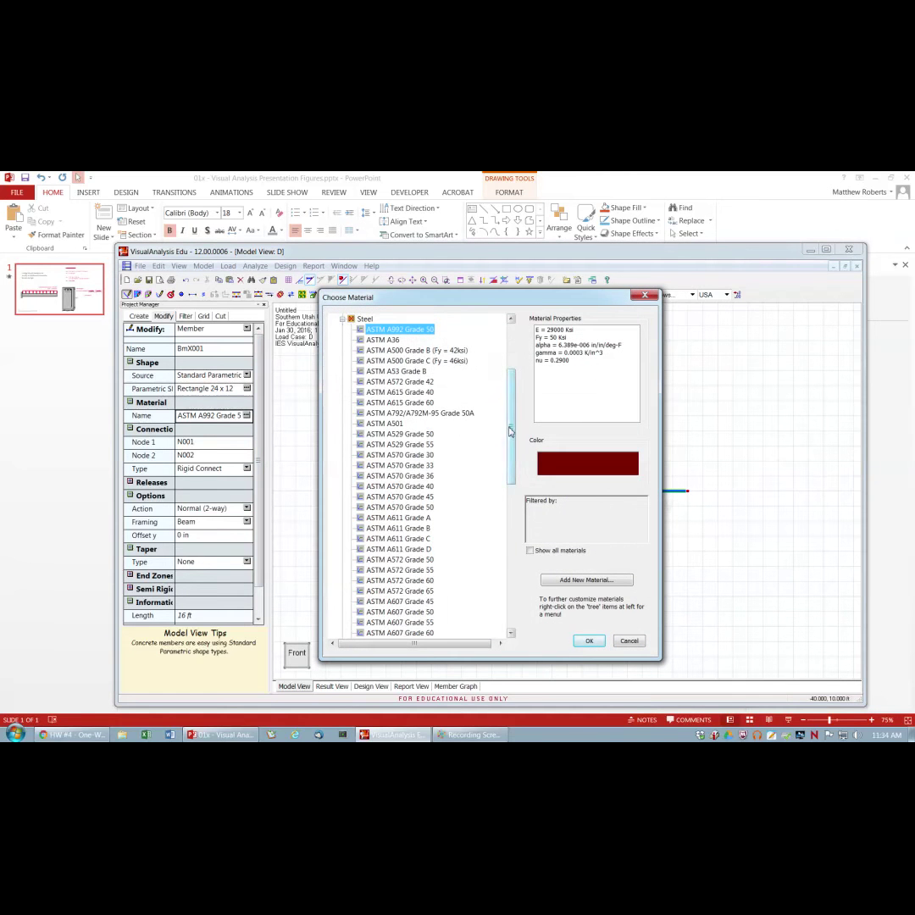
scroll(428, 360, "up", 4)
left_click(343, 328)
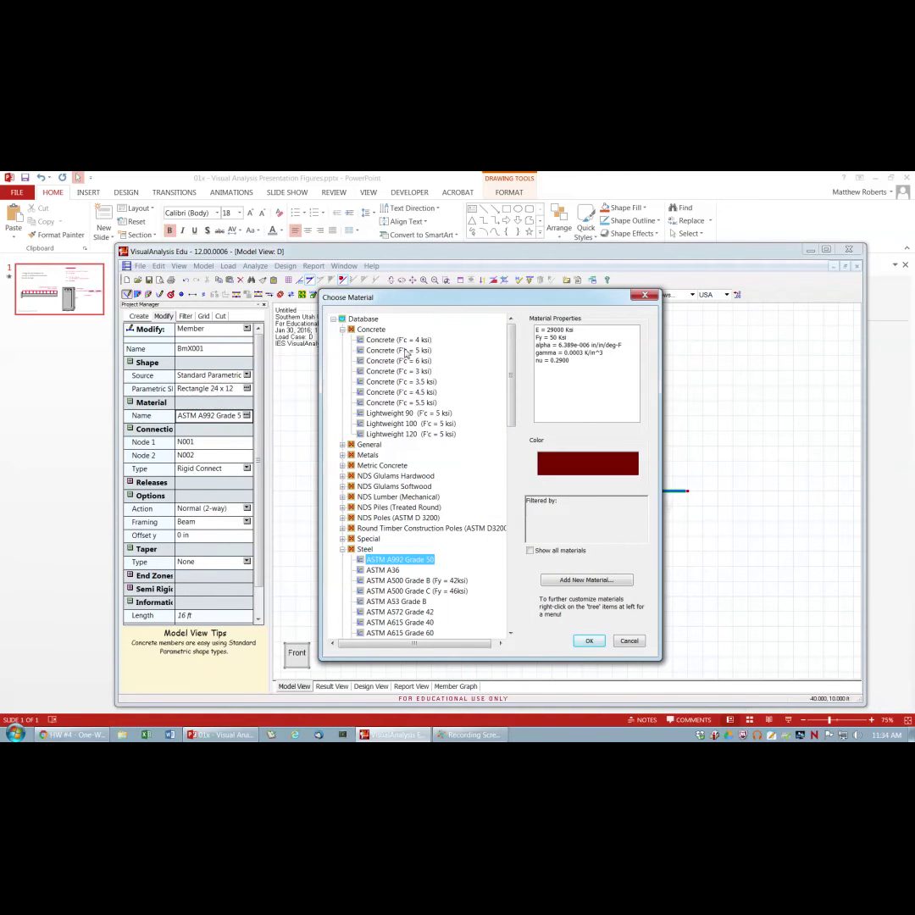
left_click(398, 350)
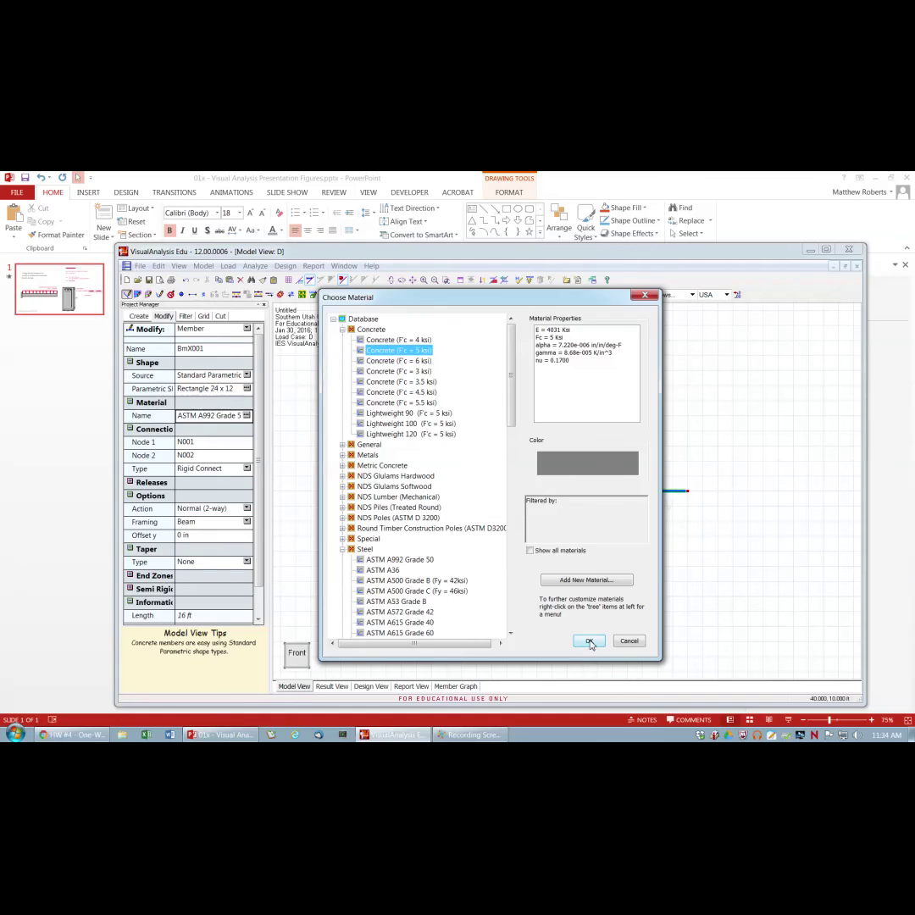
left_click(589, 640)
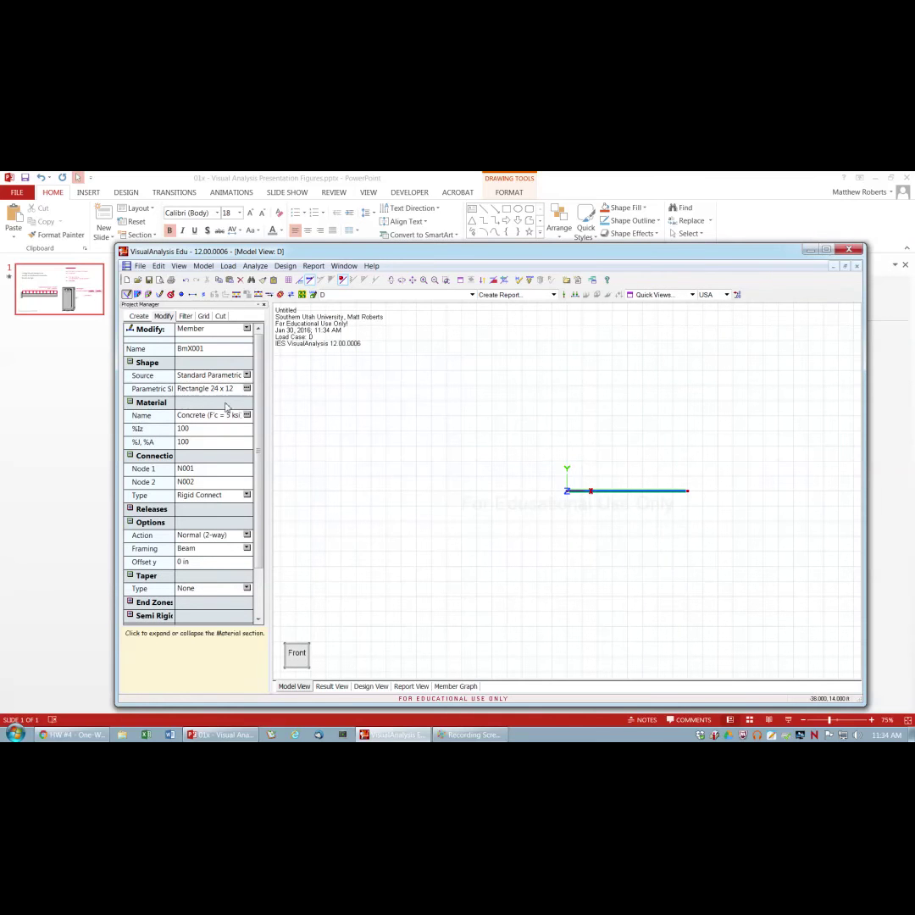
Set the support type of the beam's node at the origin to Fixed
left_click(568, 493)
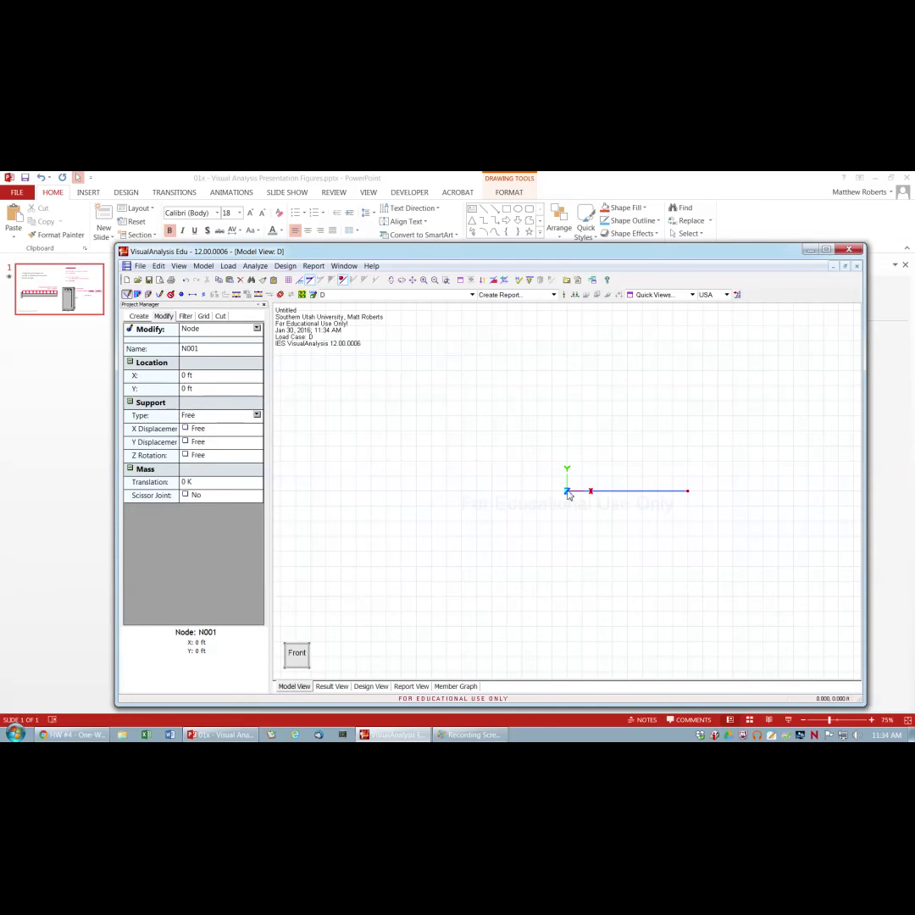
right_click(569, 495)
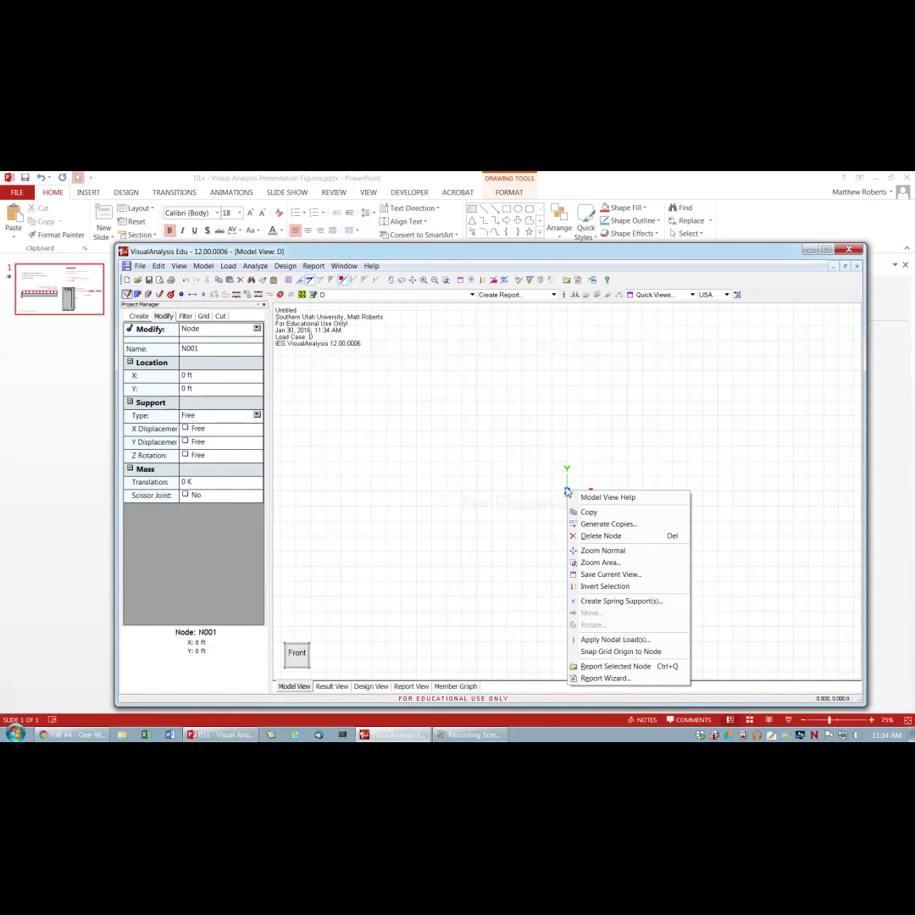
key("Escape")
left_click(566, 493)
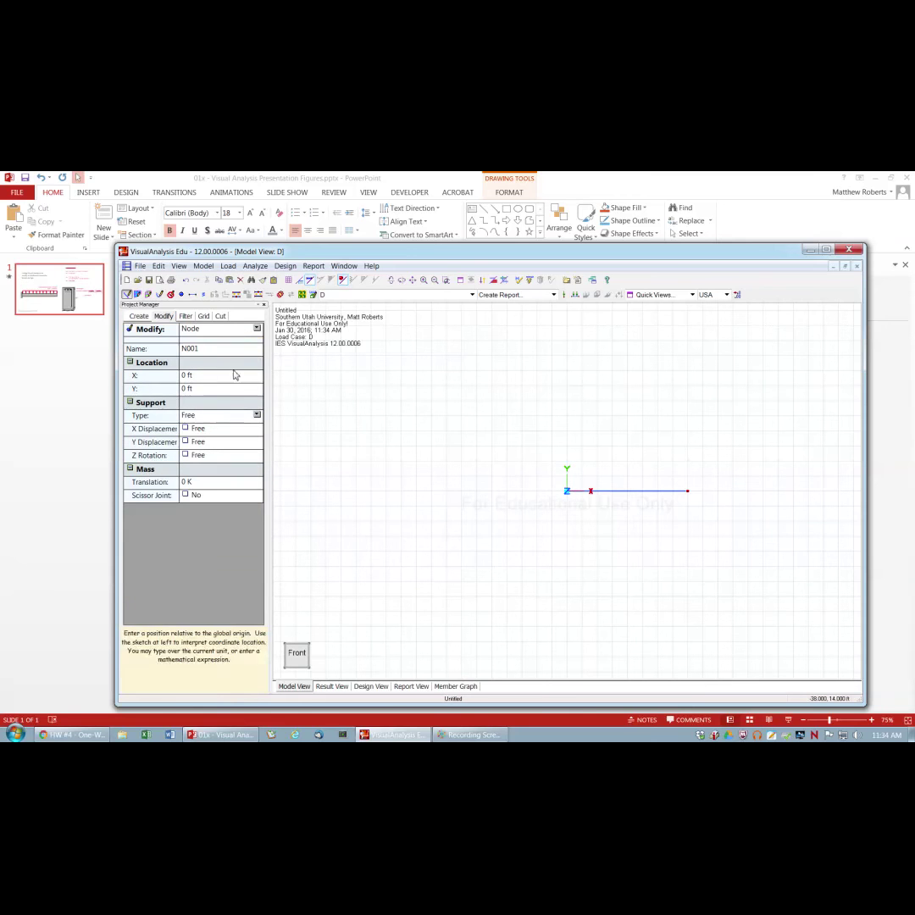
left_click(256, 416)
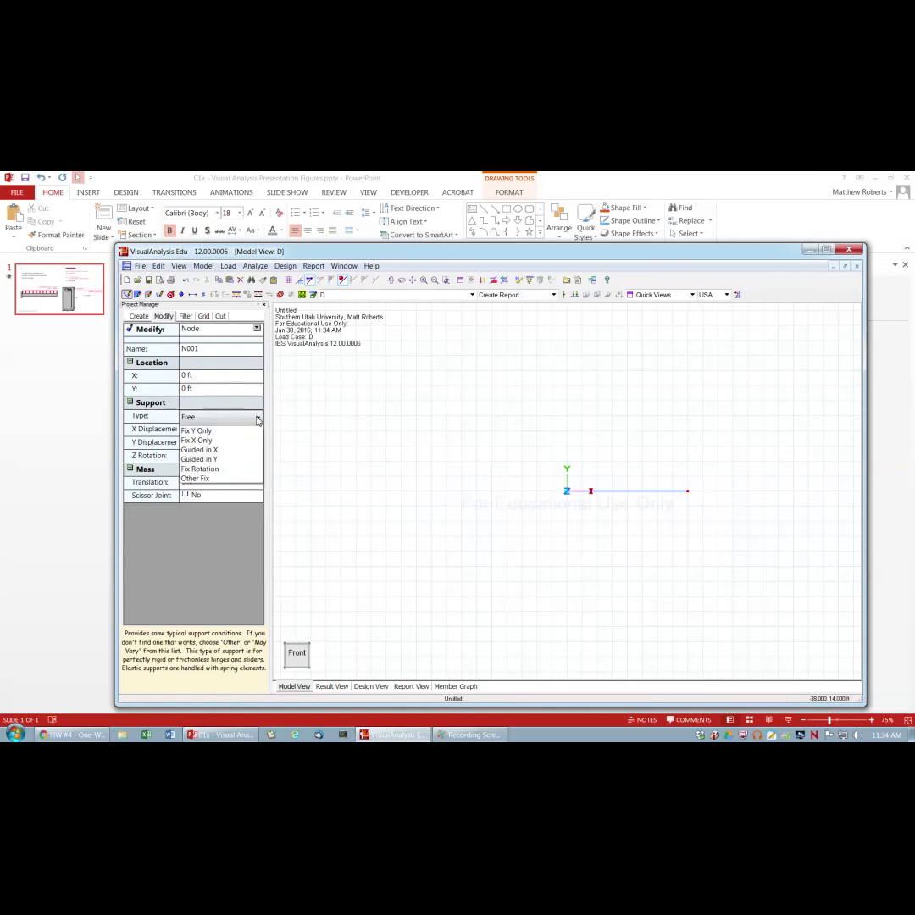
left_click(210, 451)
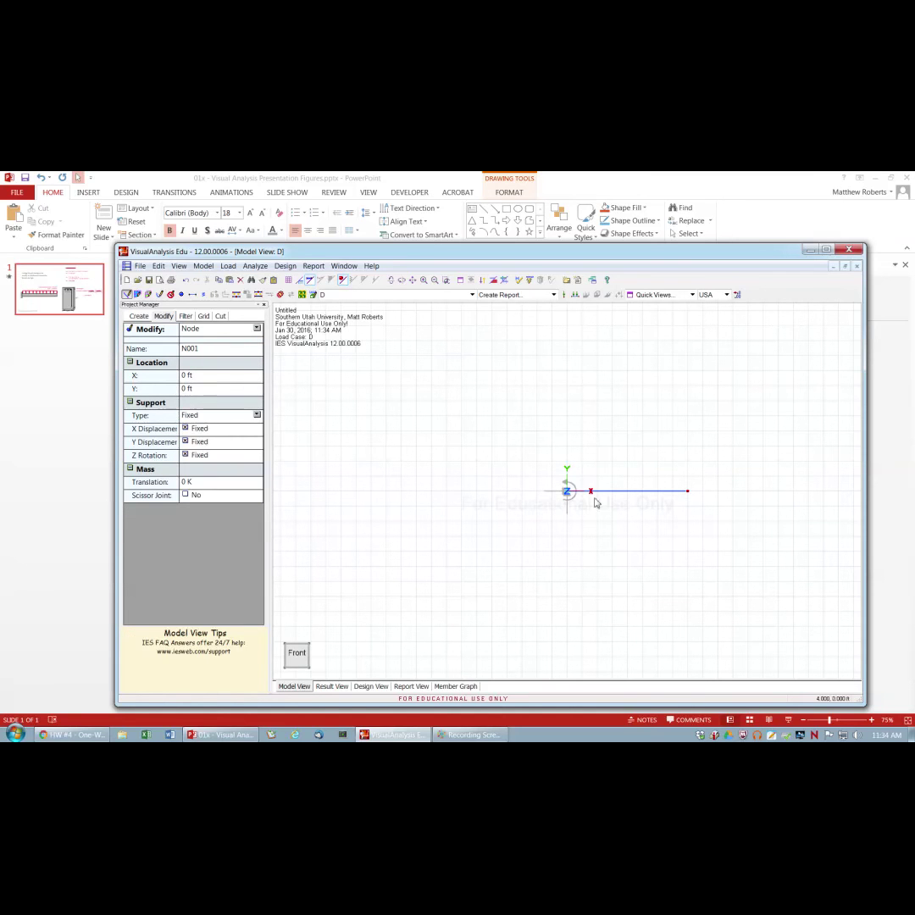
Apply a full-length uniform Force Y load of -0.5 K/ft to the beam in load case D
left_click(637, 496)
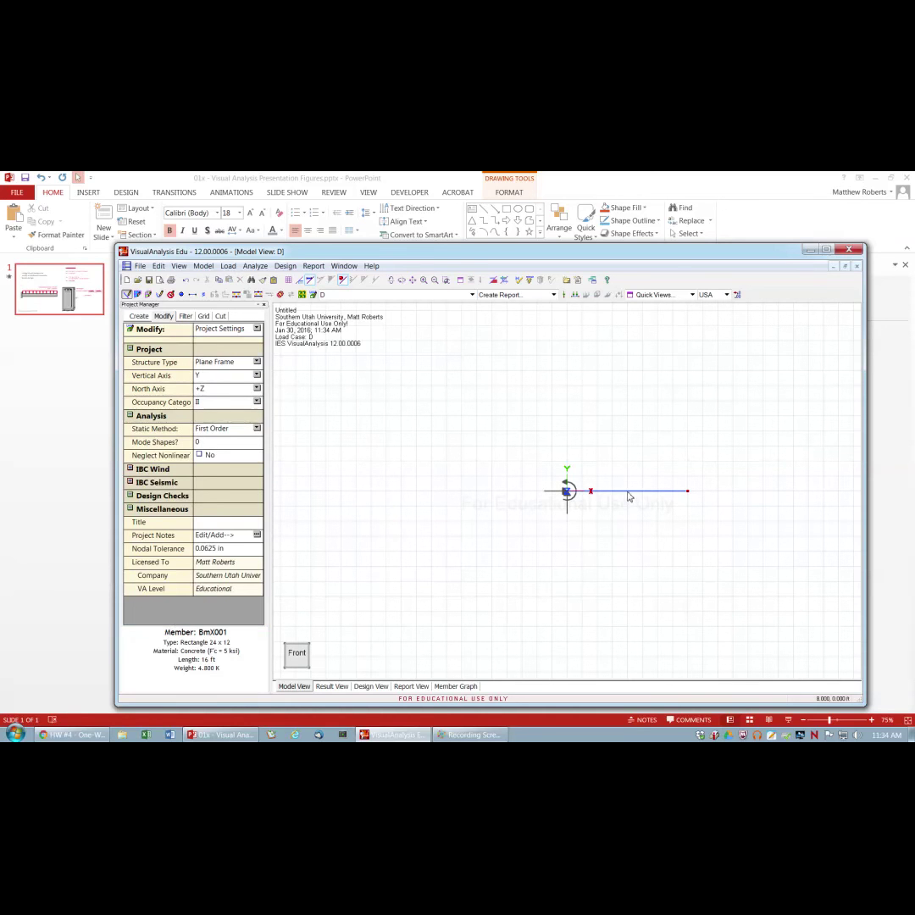
left_click(630, 496)
right_click(629, 496)
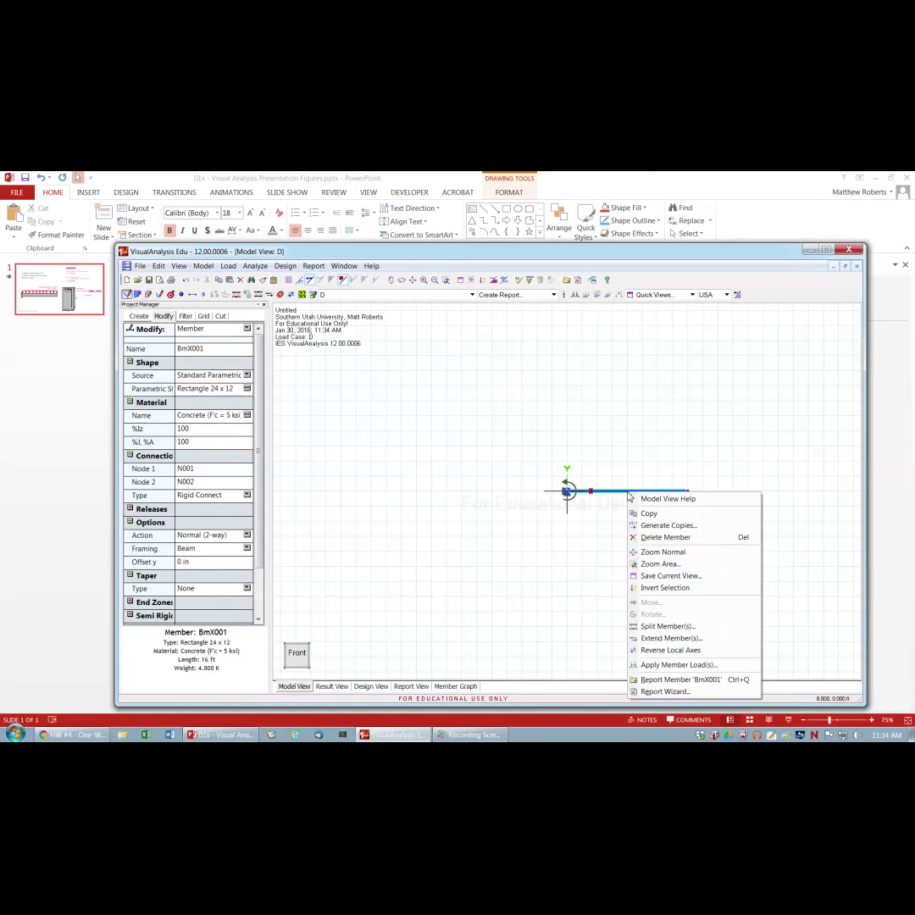
left_click(678, 664)
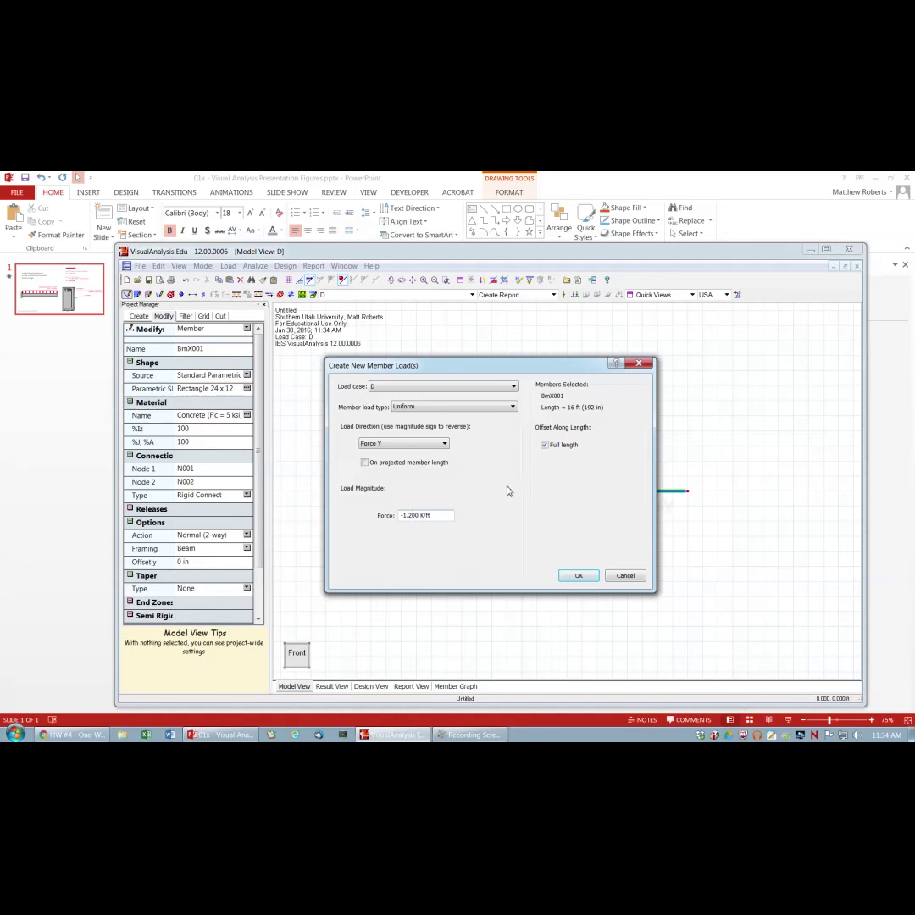
key("BackSpace")
key("BackSpace")
key("BackSpace")
type("0.5")
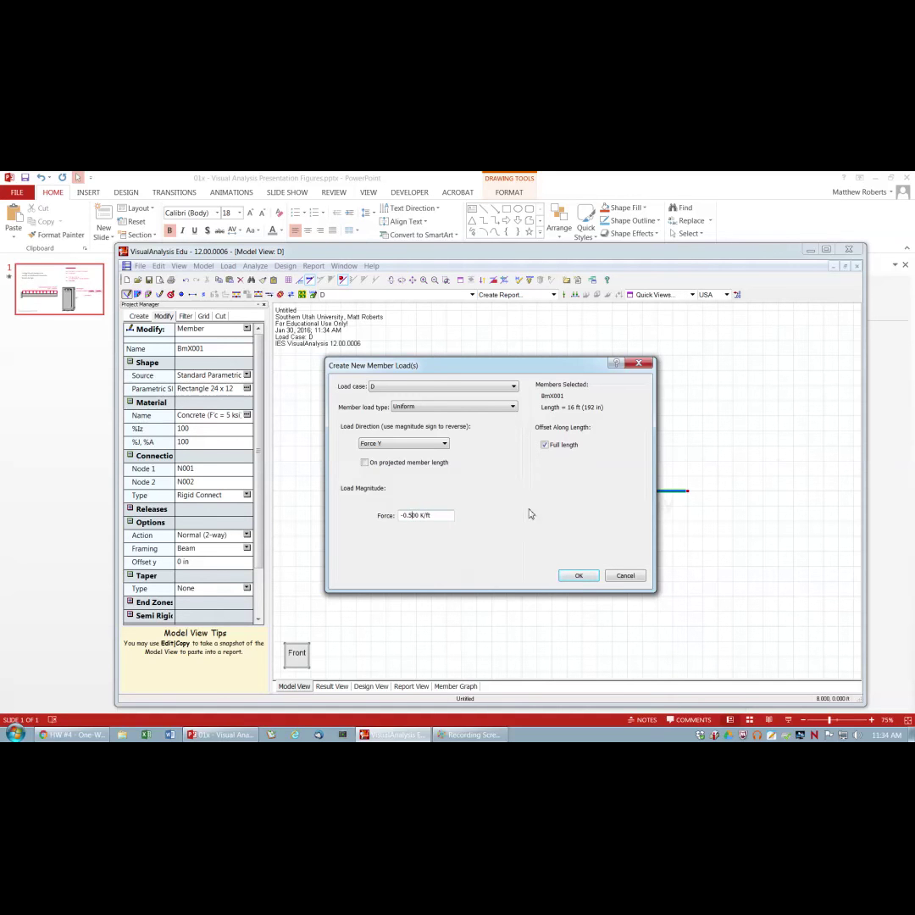
left_click(580, 576)
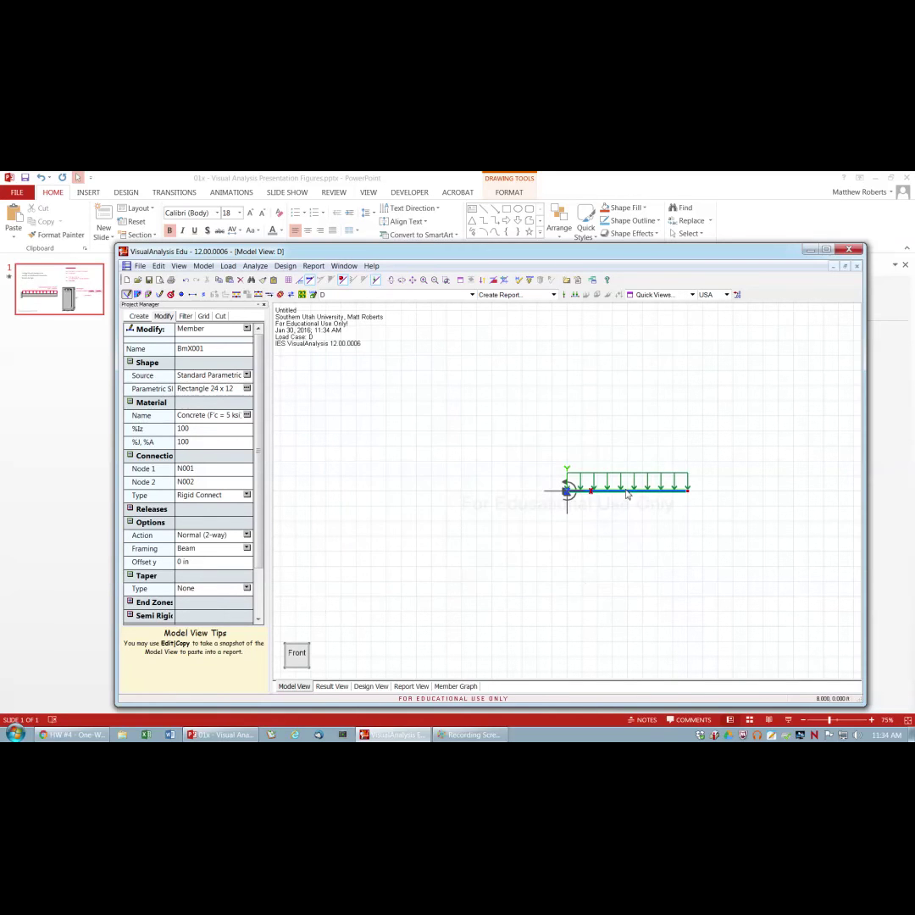
Add a full-length uniform Force Y load of -1.15 K/ft to the beam in load case L
right_click(625, 491)
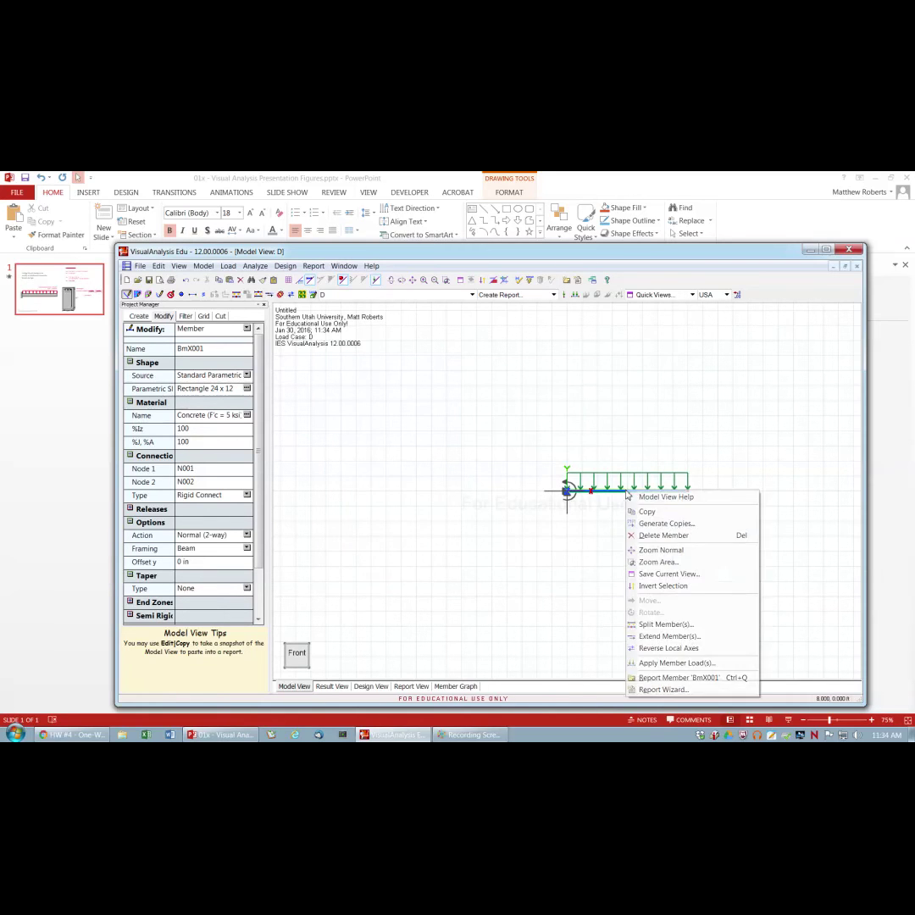
left_click(677, 663)
left_click(436, 407)
left_click(441, 388)
left_click(428, 387)
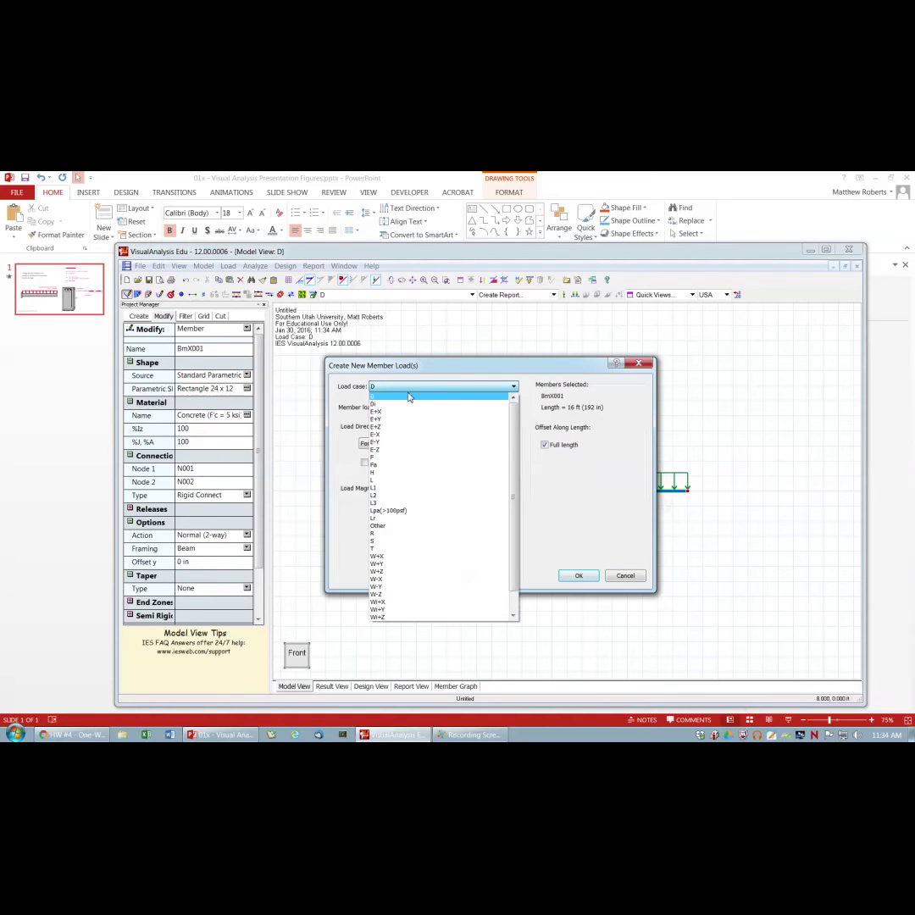
left_click(395, 480)
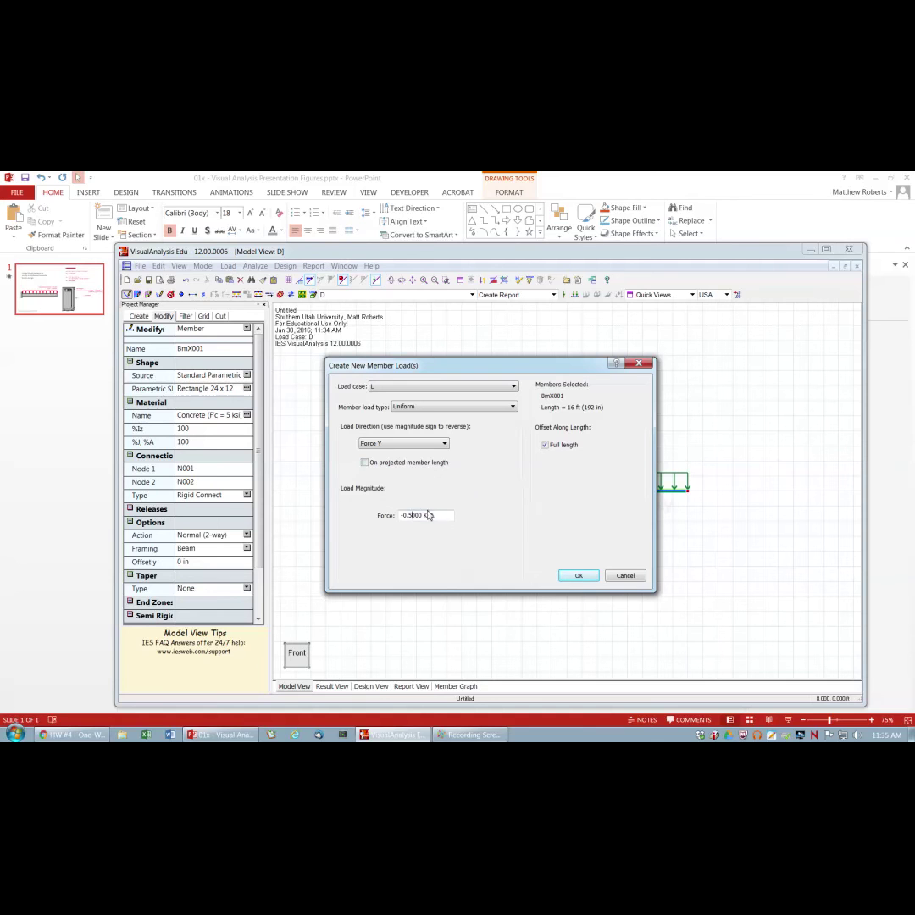
key("BackSpace")
key("BackSpace")
type("1.15")
left_click(579, 576)
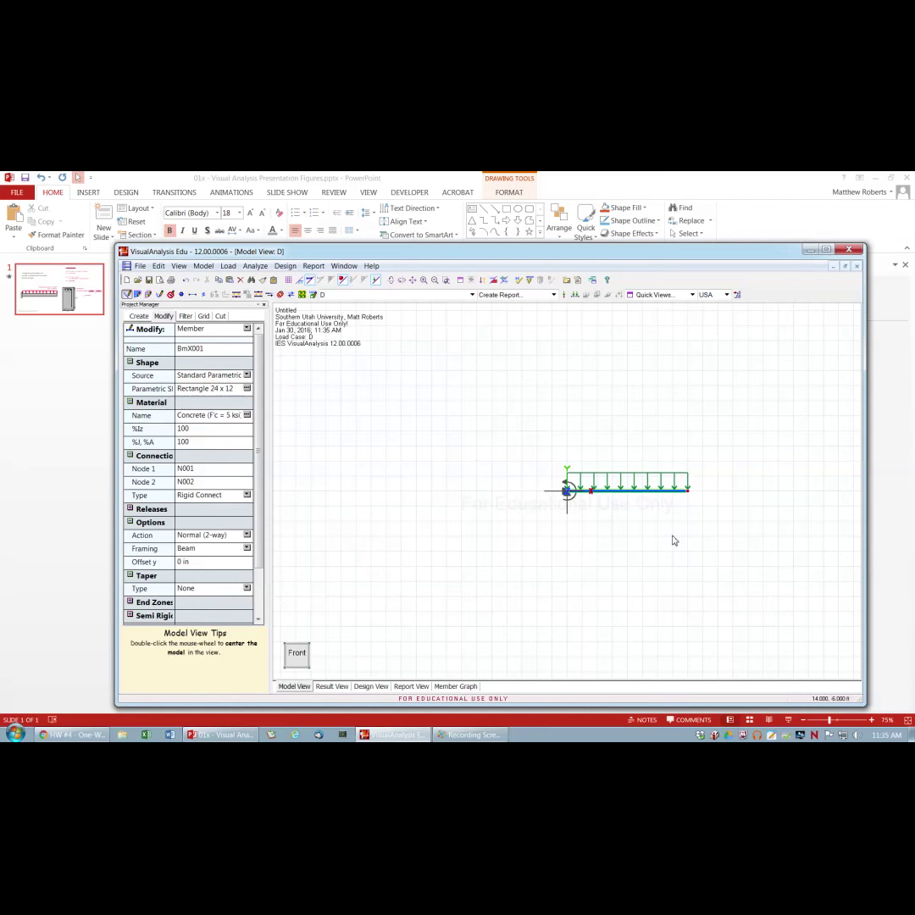
Inspect the beam's dead load, then display load case L and inspect its live load
left_click(611, 476)
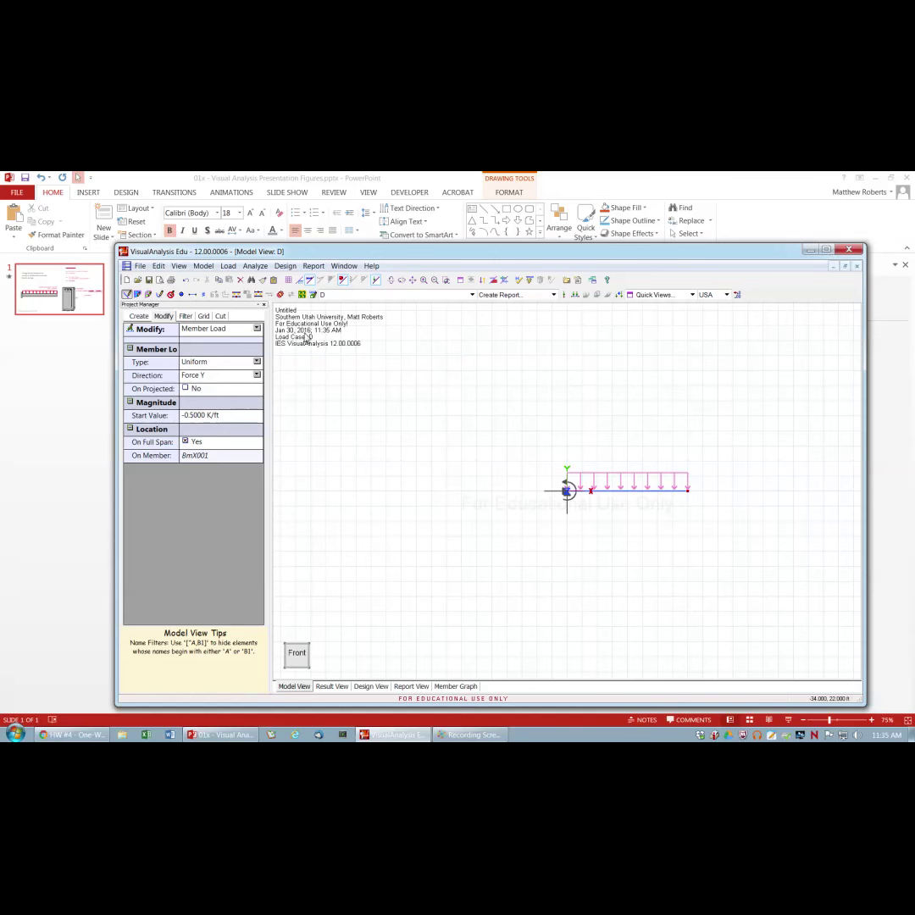
left_click(472, 295)
left_click(349, 322)
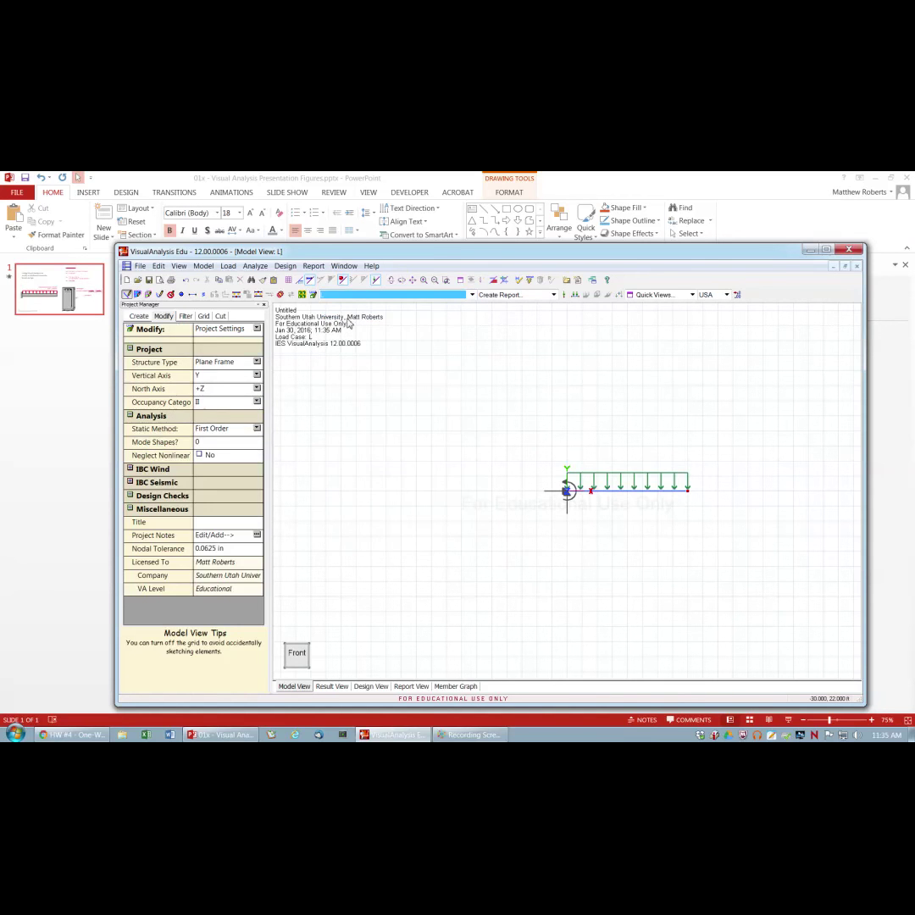
left_click(636, 480)
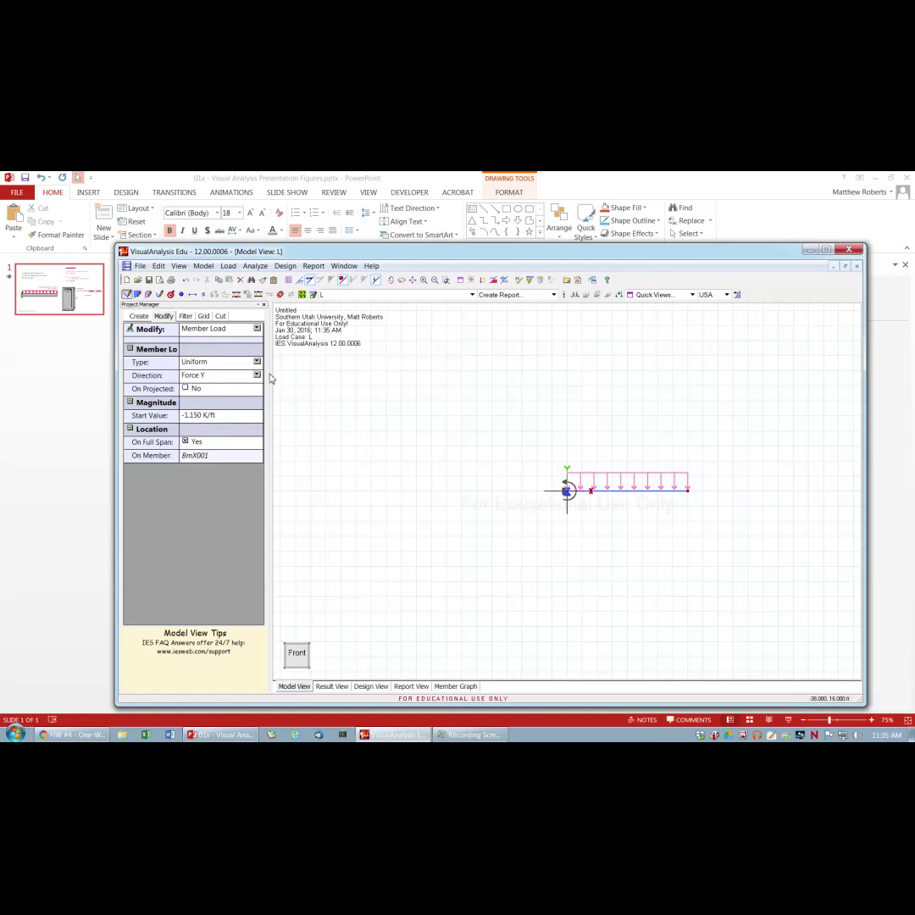
Turn on the display of load values in the model view's load details filter
left_click(187, 317)
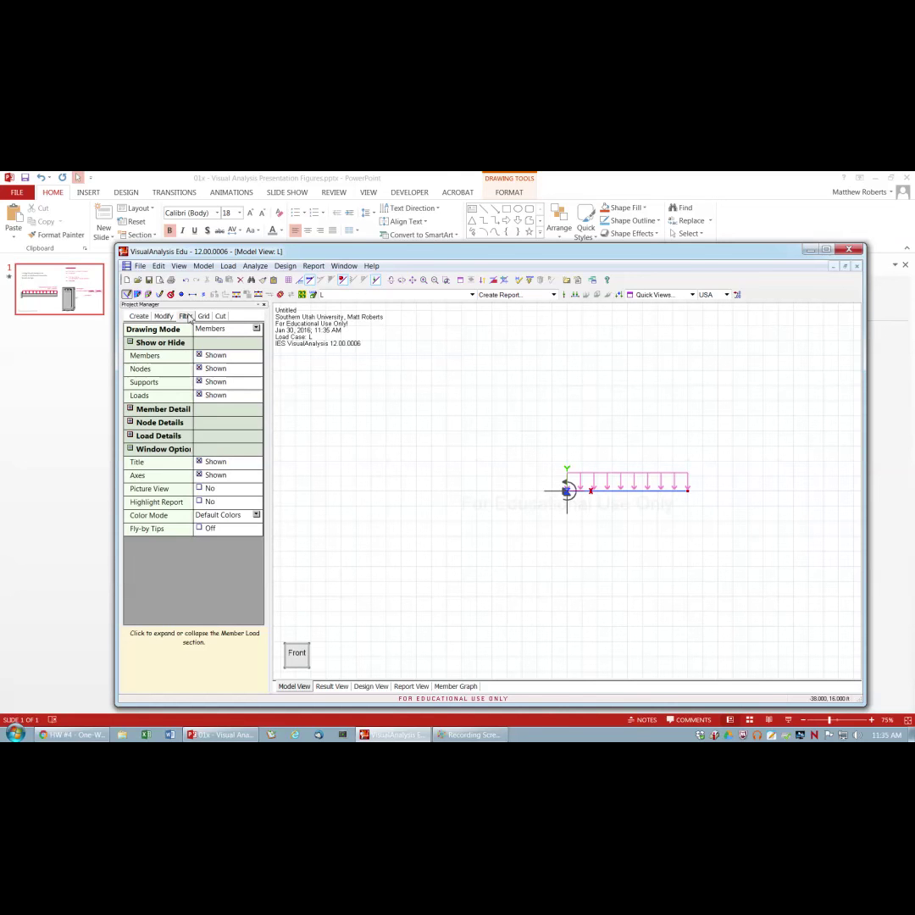
left_click(135, 436)
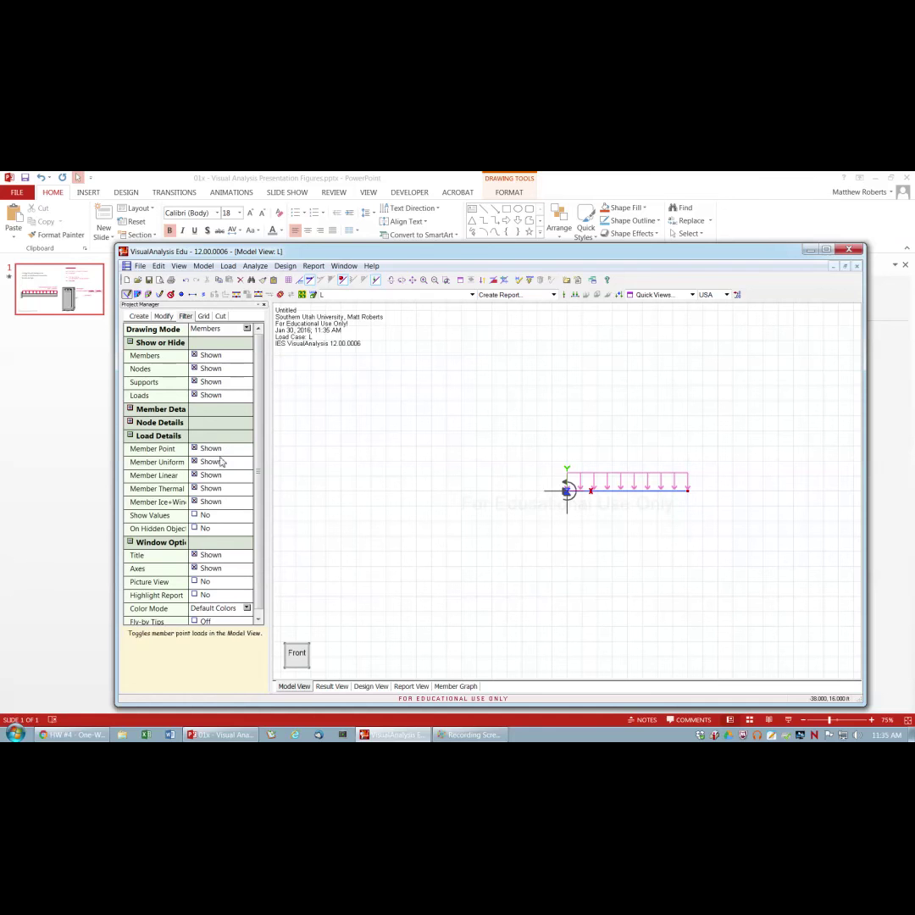
left_click(195, 516)
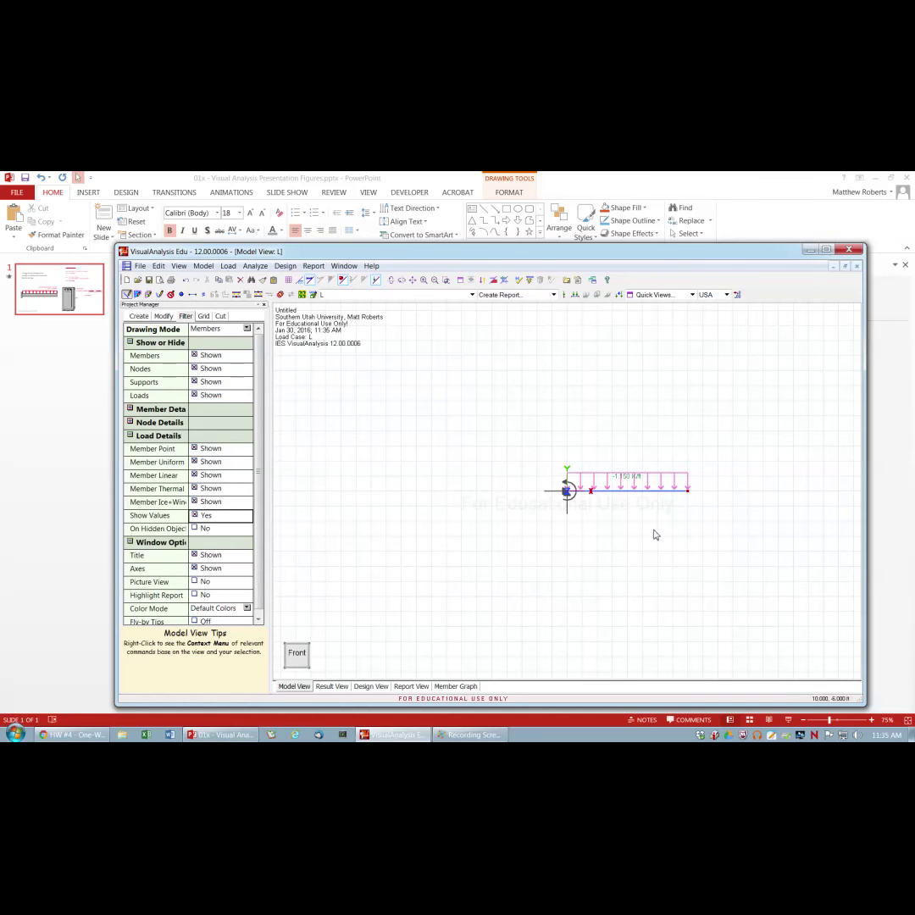
left_click(631, 503)
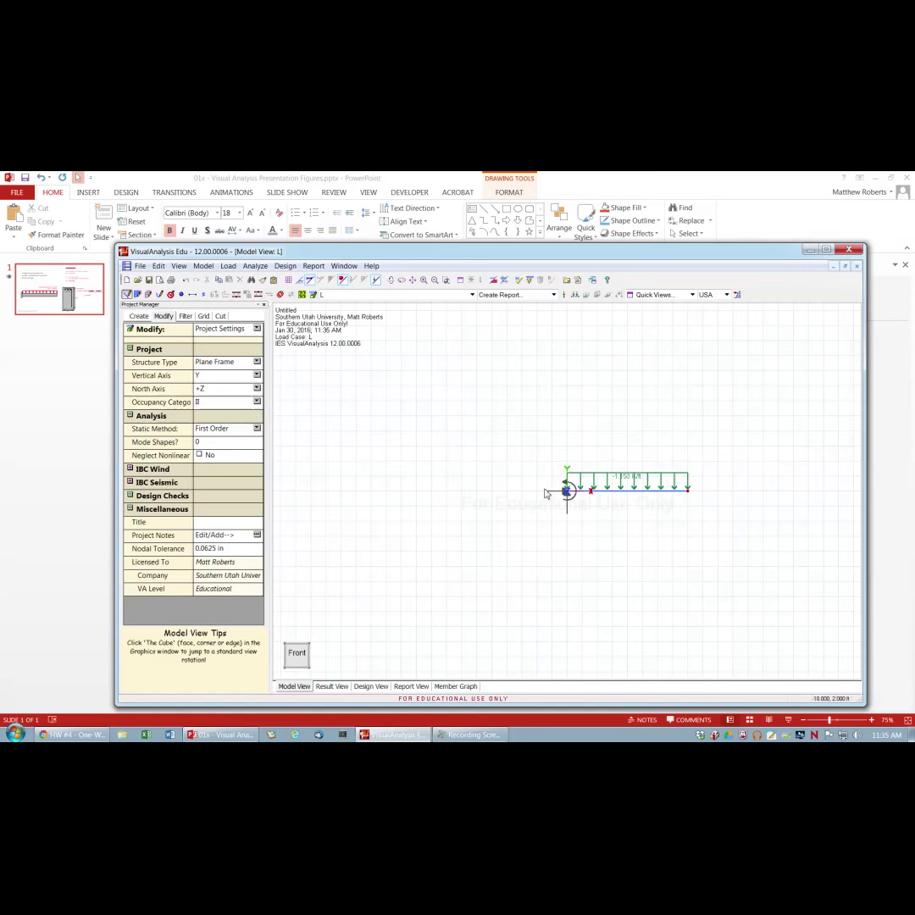
scroll(646, 517, "up", 5)
left_click_drag(631, 534, 631, 479)
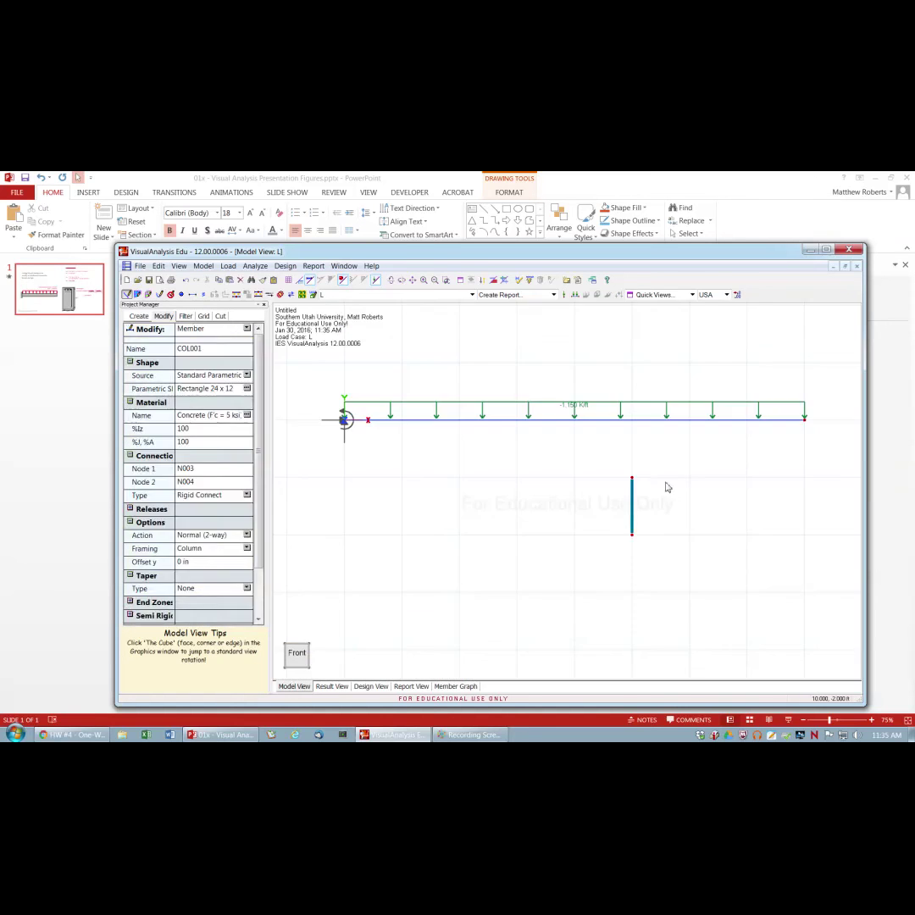
left_click(633, 501)
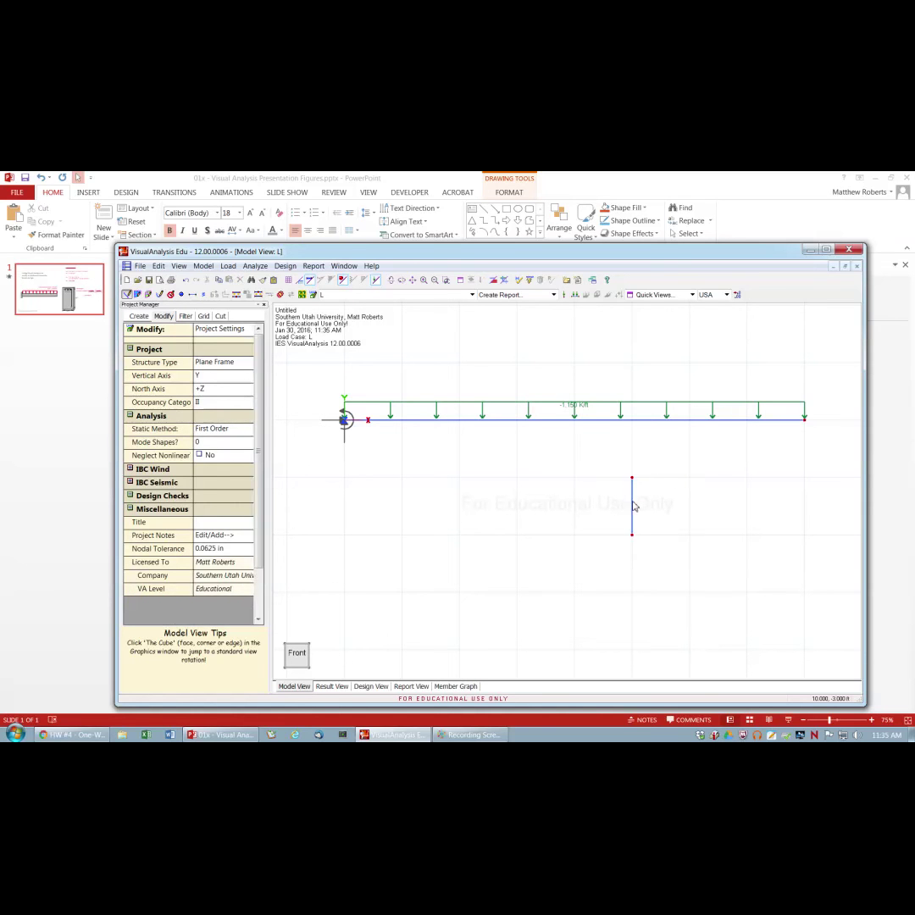
key("Delete")
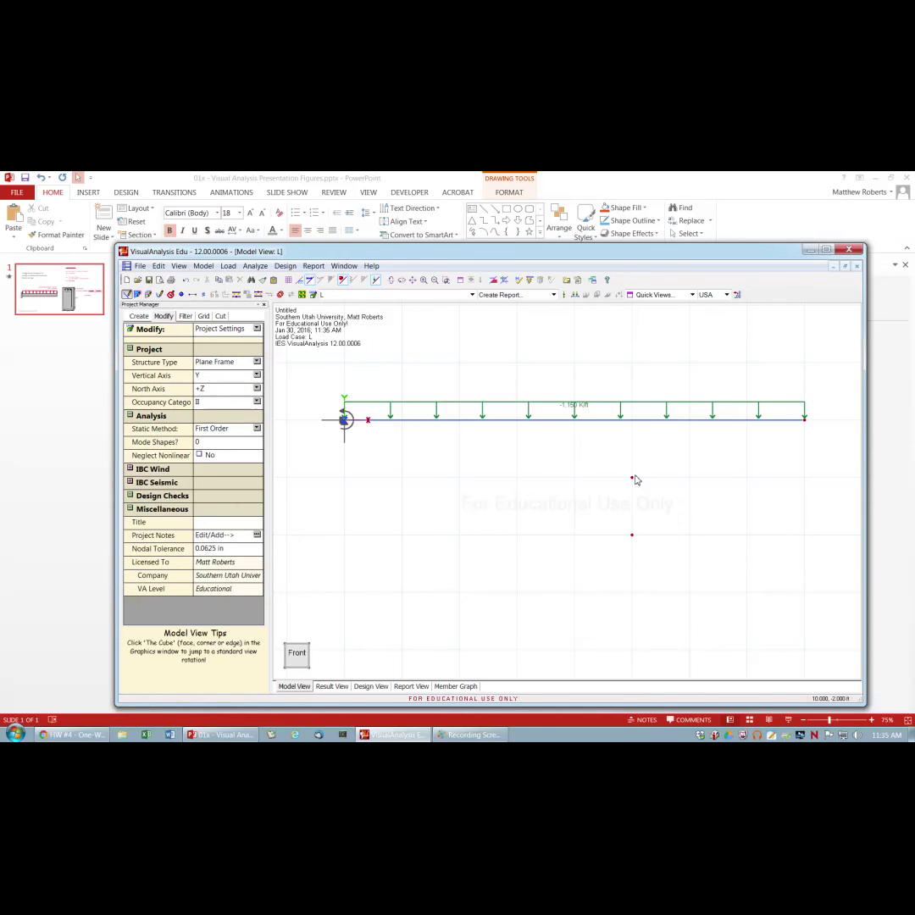
left_click(632, 480)
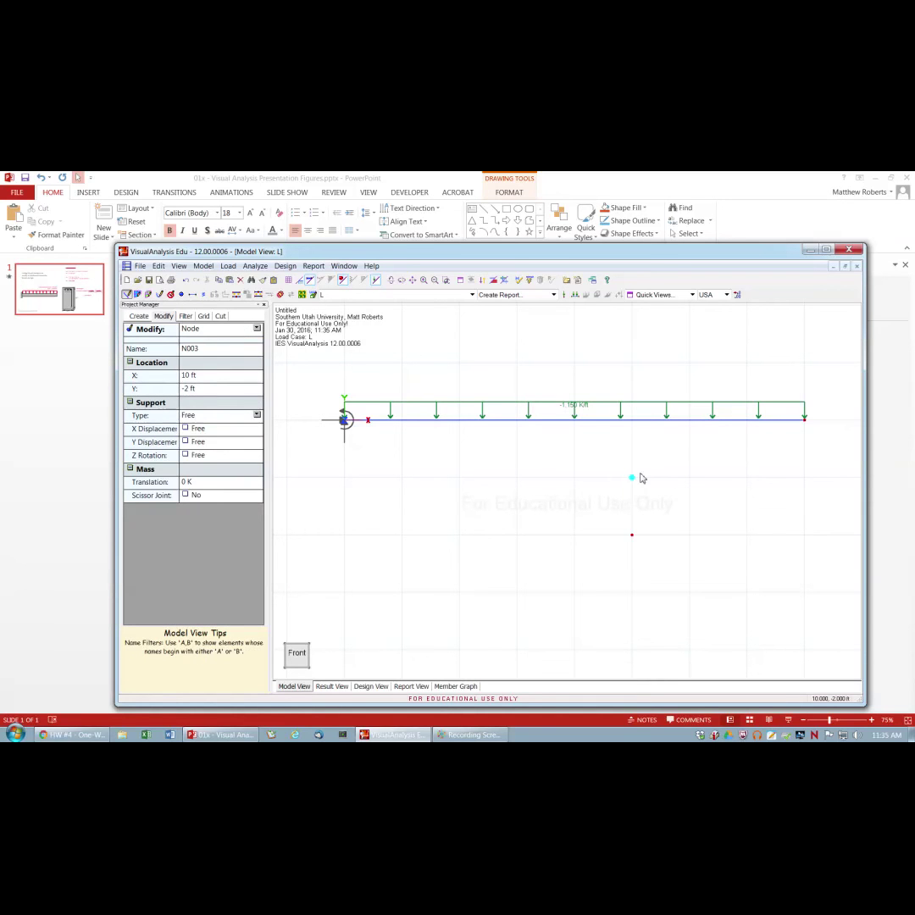
key("Delete")
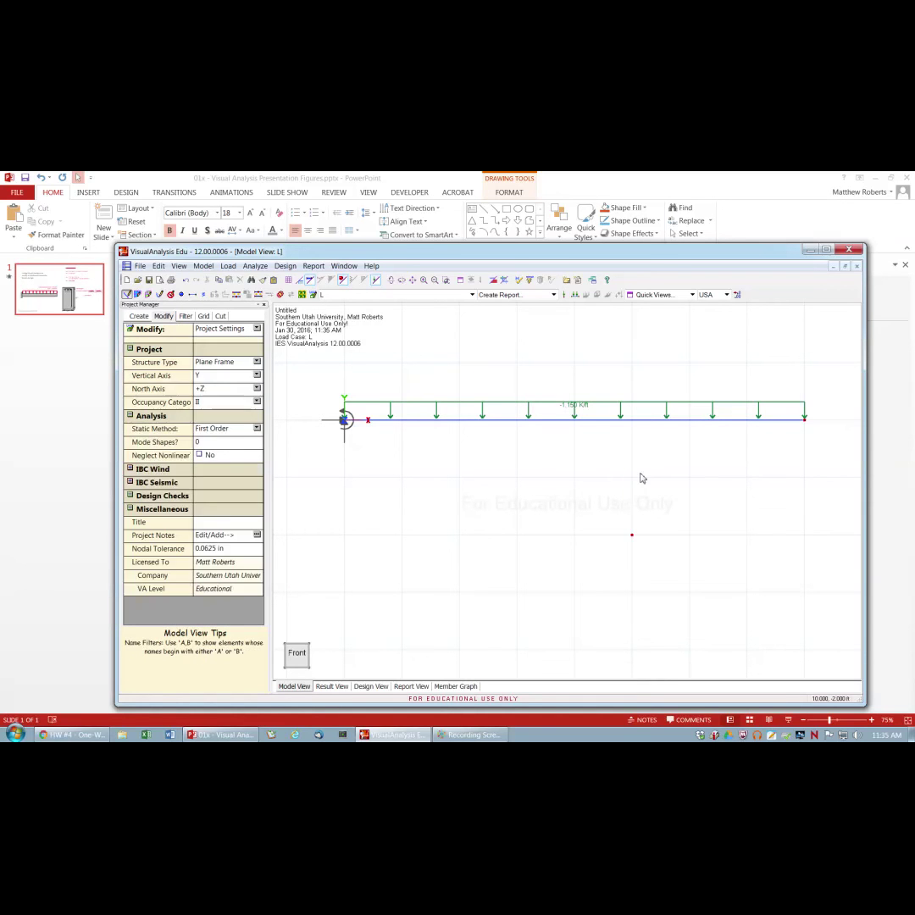
left_click(632, 538)
key("Delete")
Display load case D on the beam, and show its Member Mz moment diagram in the result view
left_click(472, 295)
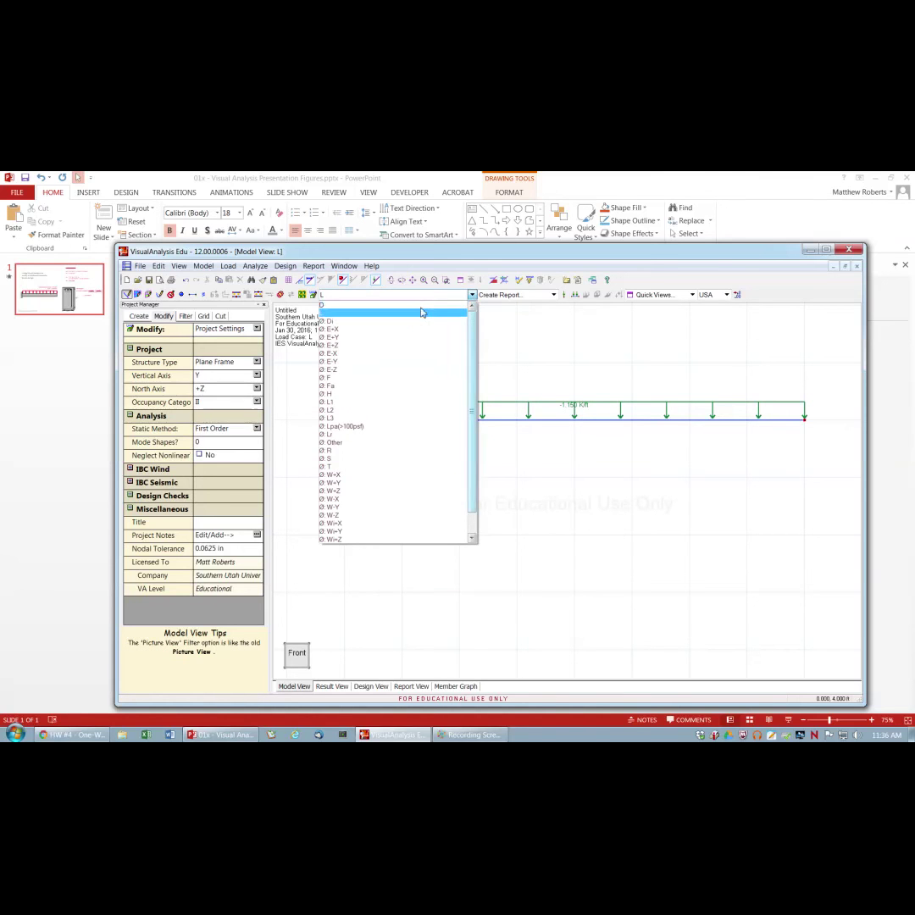
left_click(350, 306)
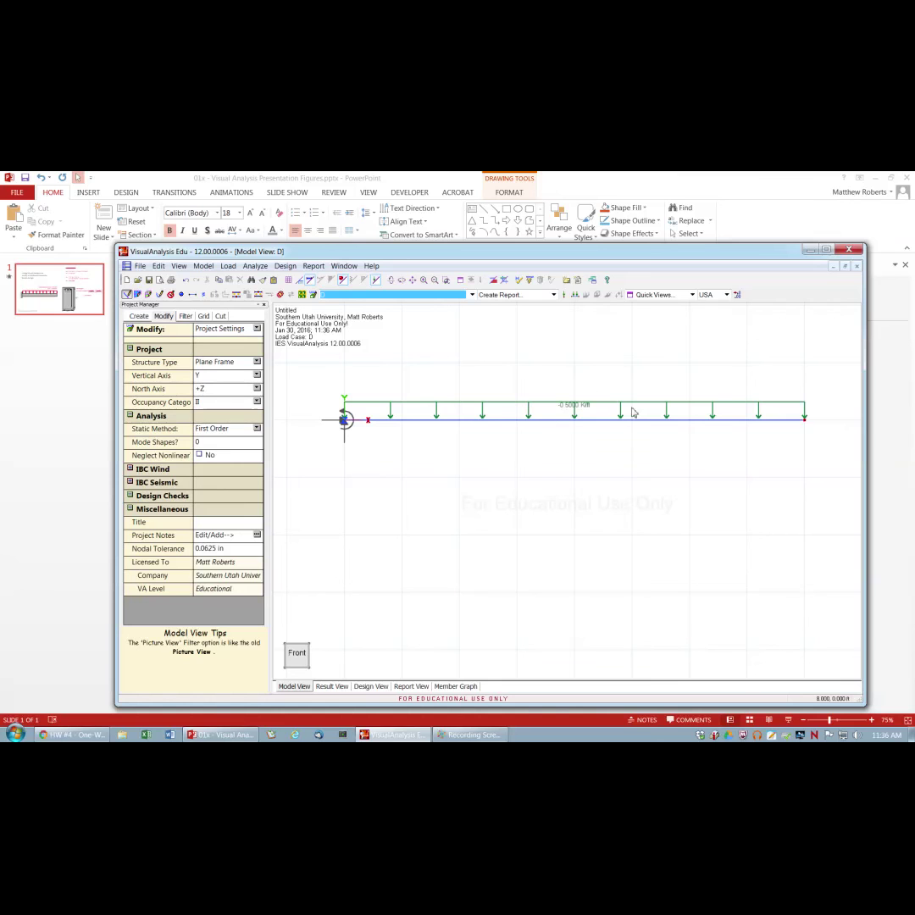
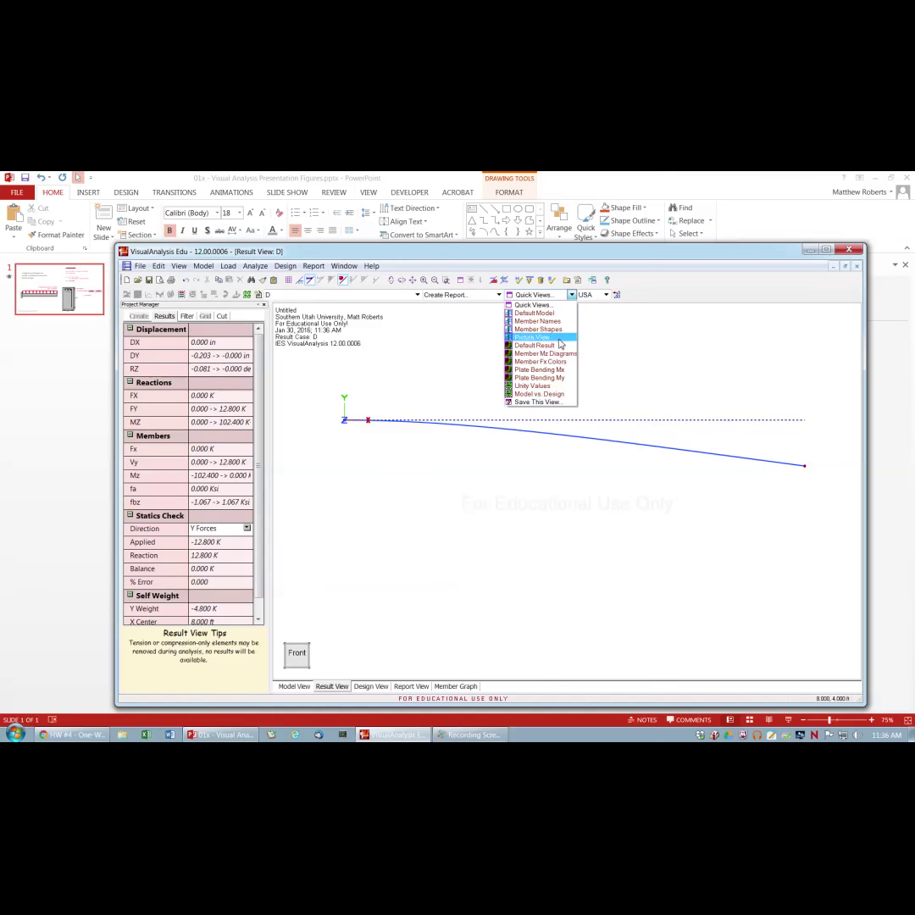
left_click(560, 356)
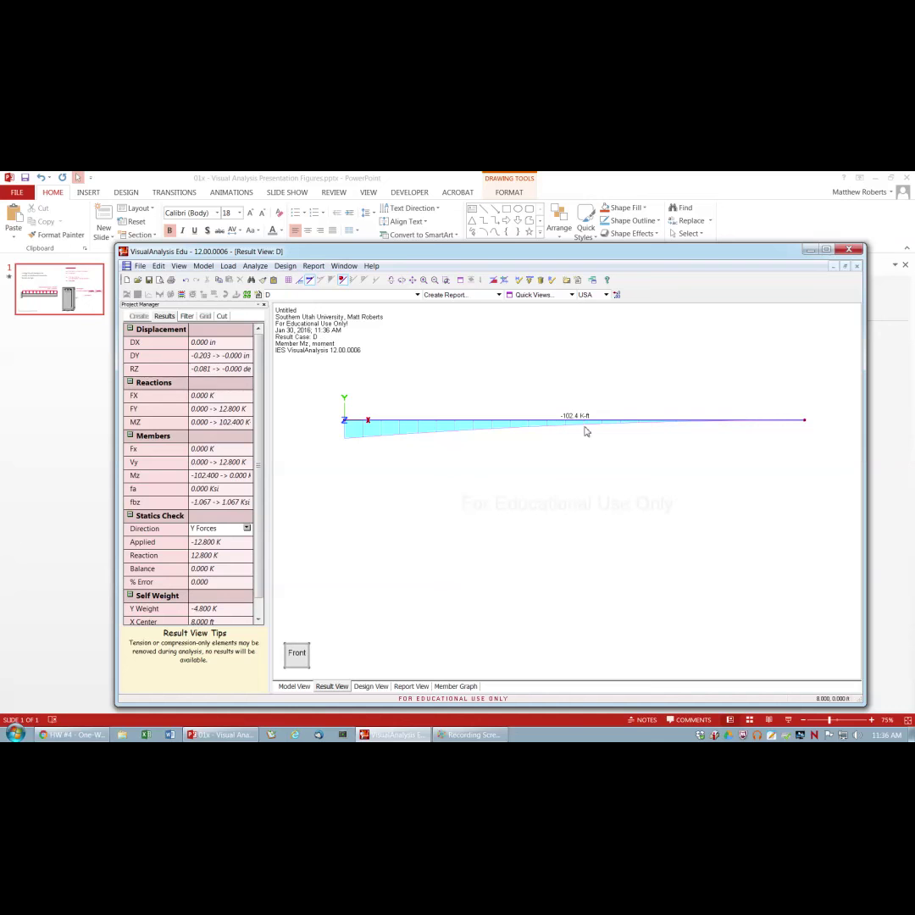
Review the moment diagrams for result cases L and 1.2D+1.6L+.2Di+.5S, and view the combination's deflection, shear and moment in the member graph
left_click(417, 295)
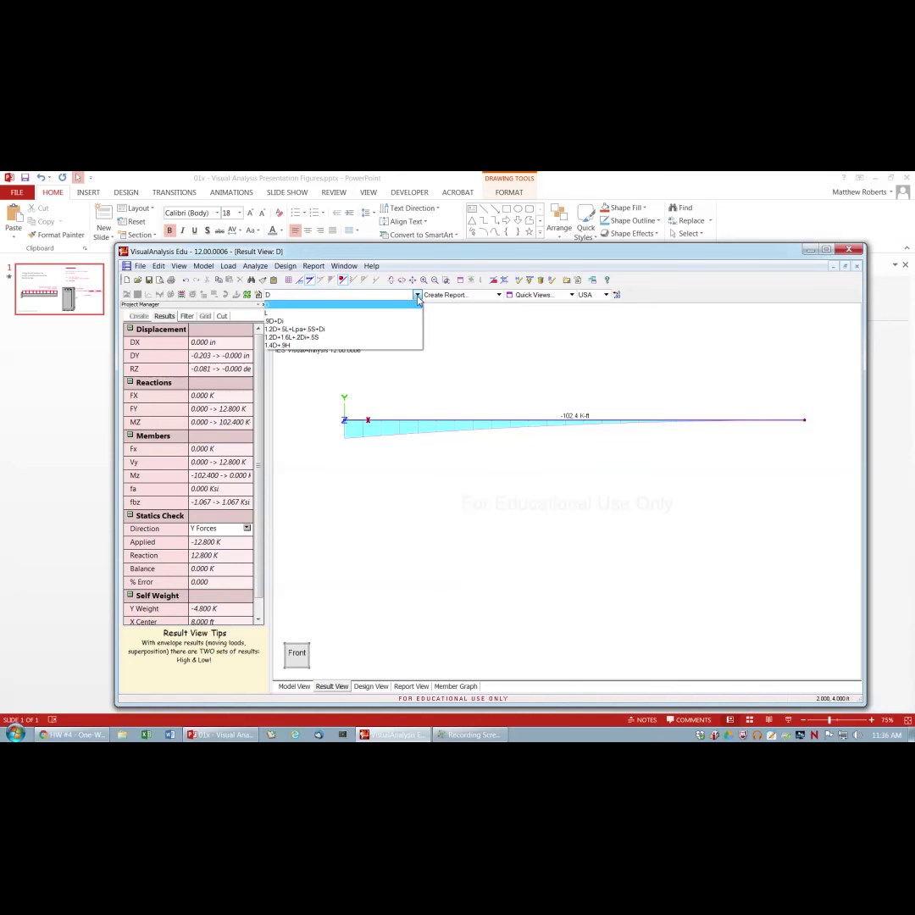
left_click(393, 313)
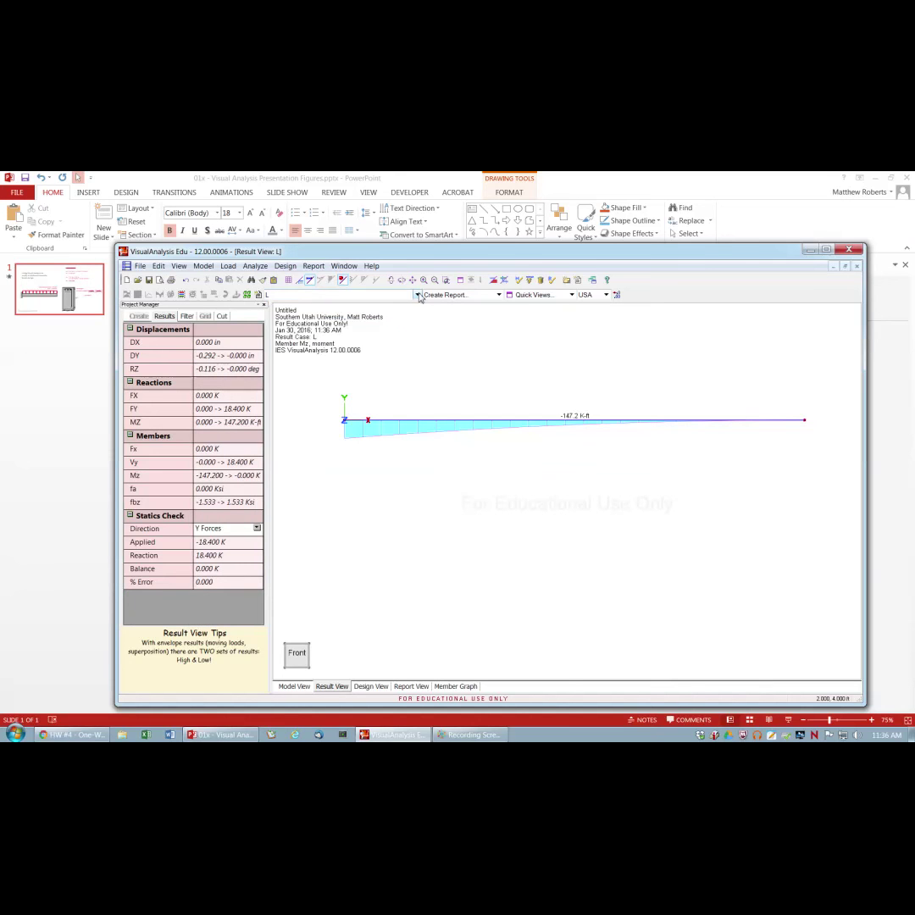
left_click(418, 295)
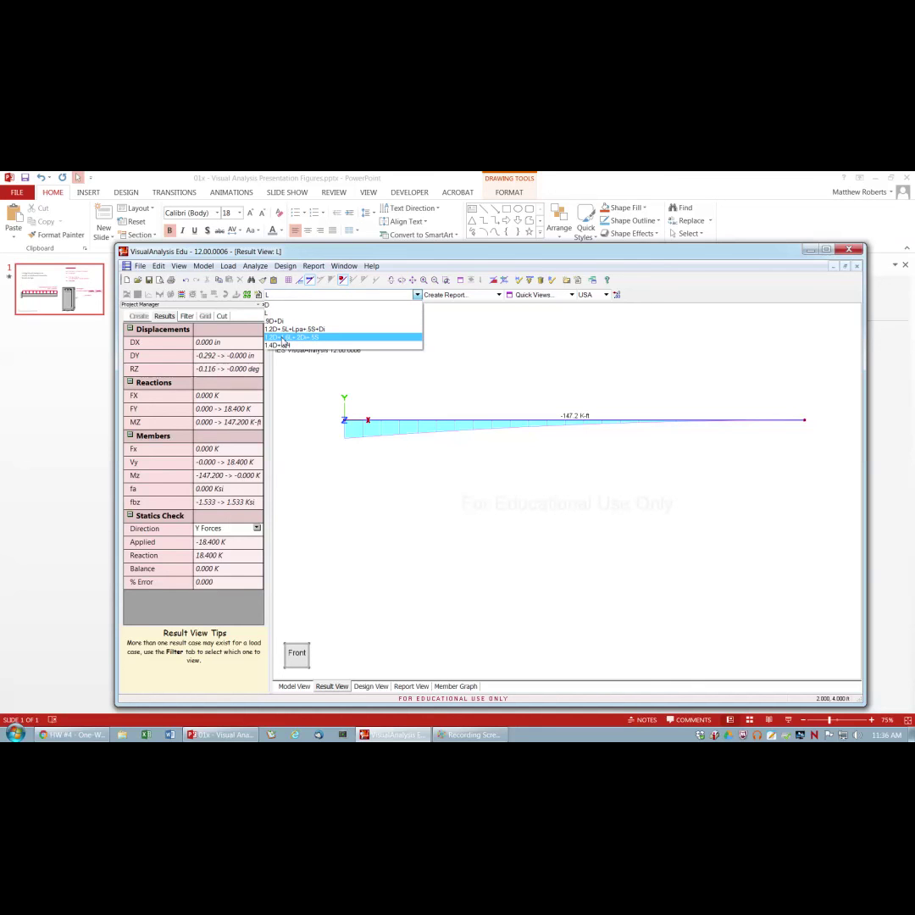
left_click(282, 338)
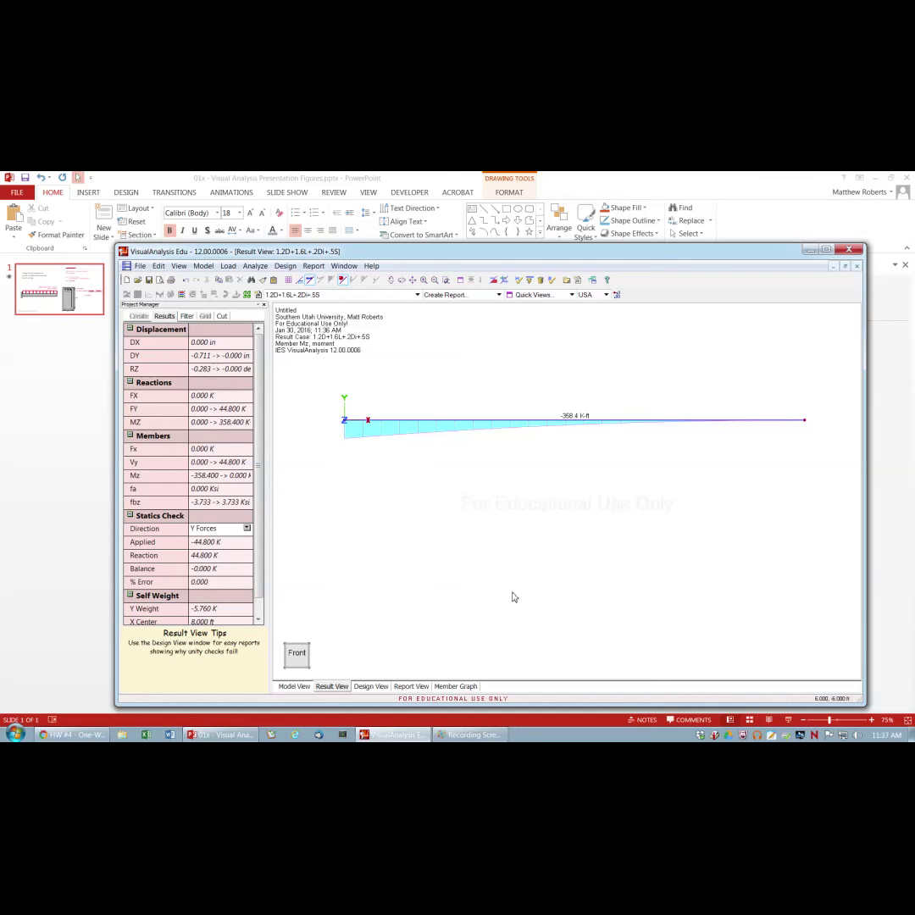
left_click(453, 687)
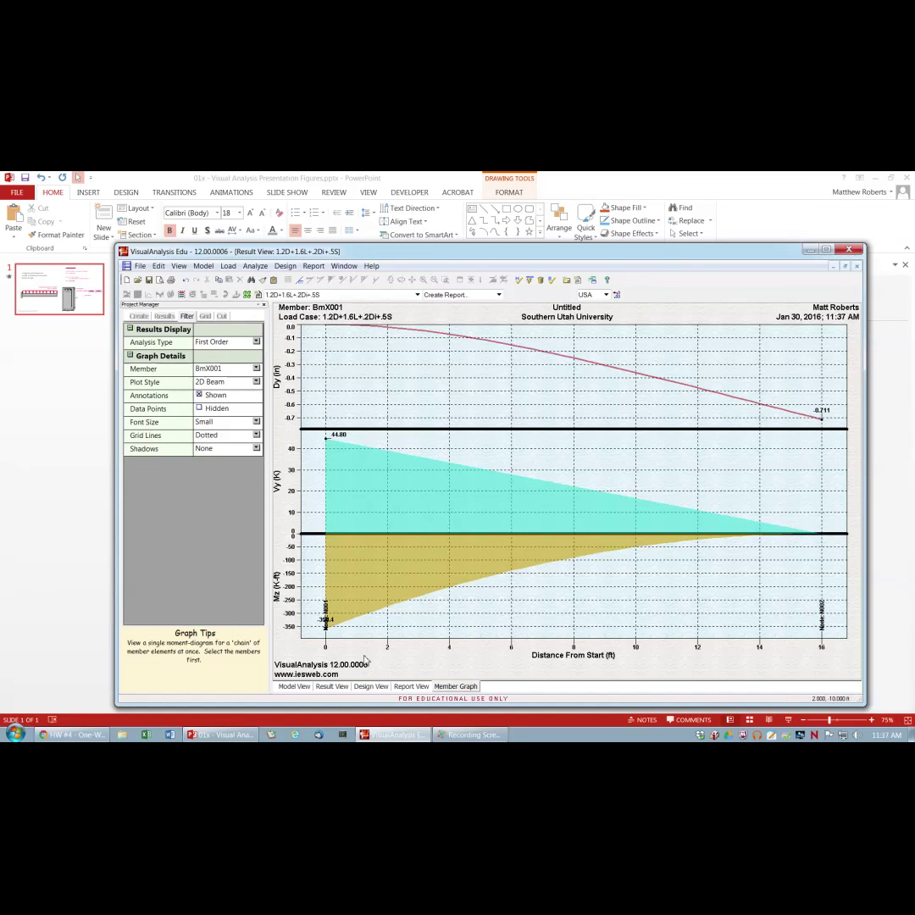
Select the beam in the model and examine its design group's rebar details in the design view
left_click(371, 686)
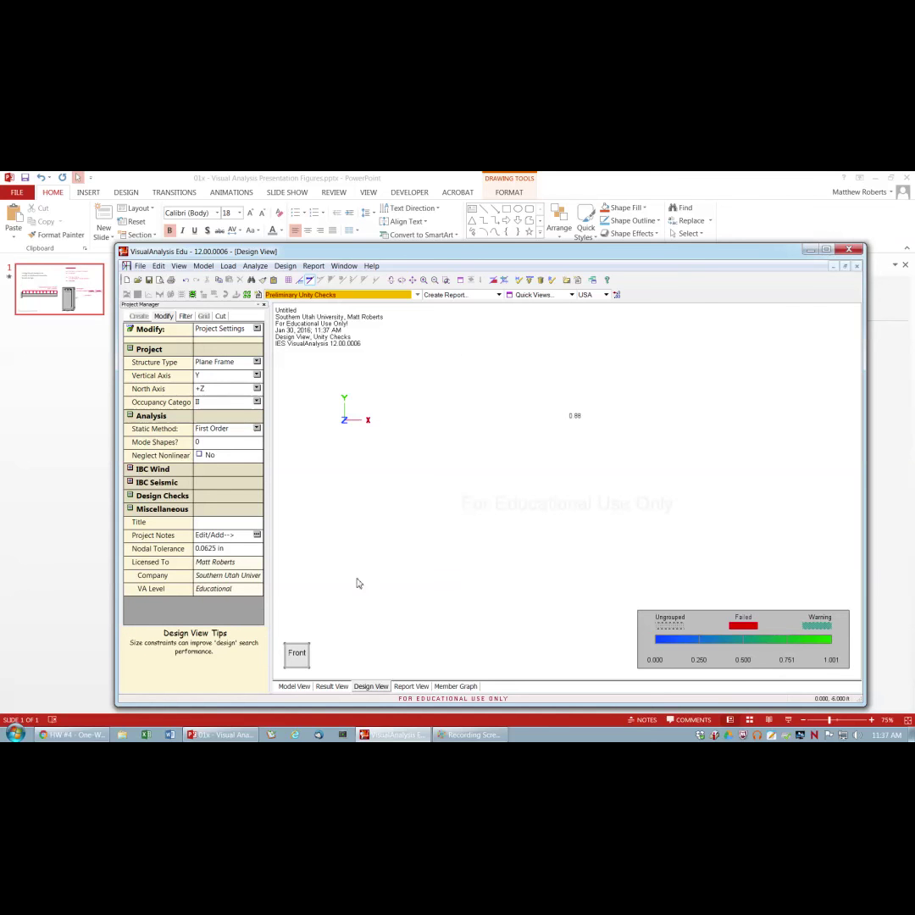
left_click(294, 686)
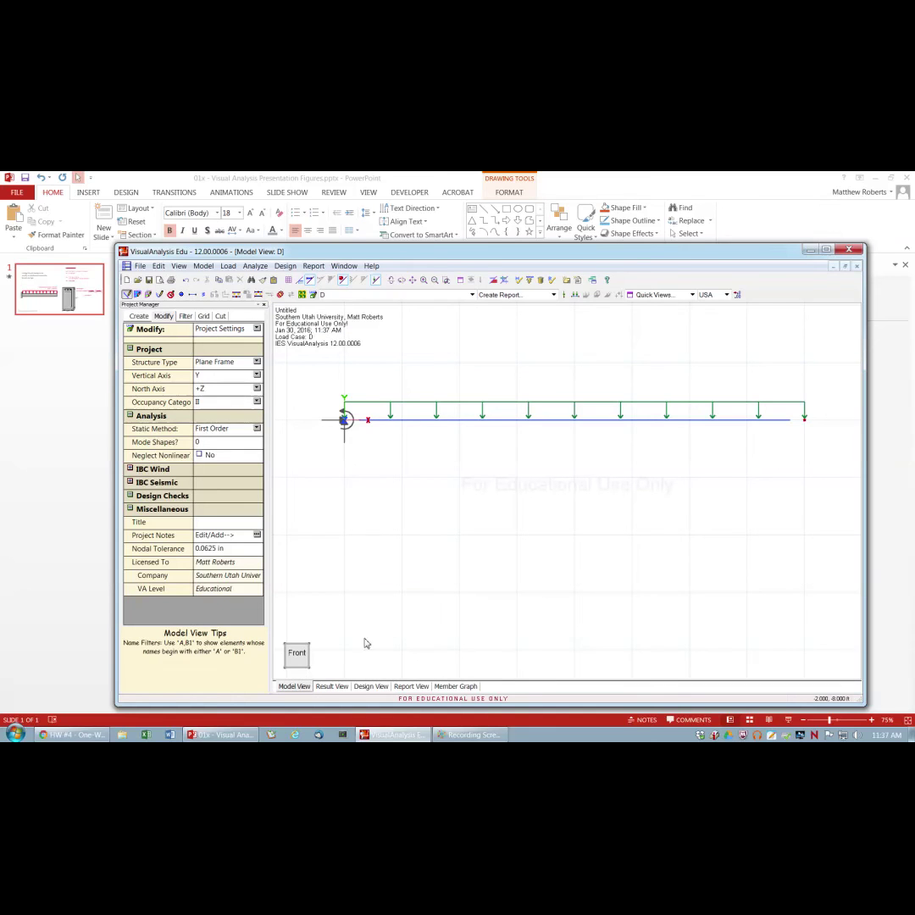
left_click(514, 421)
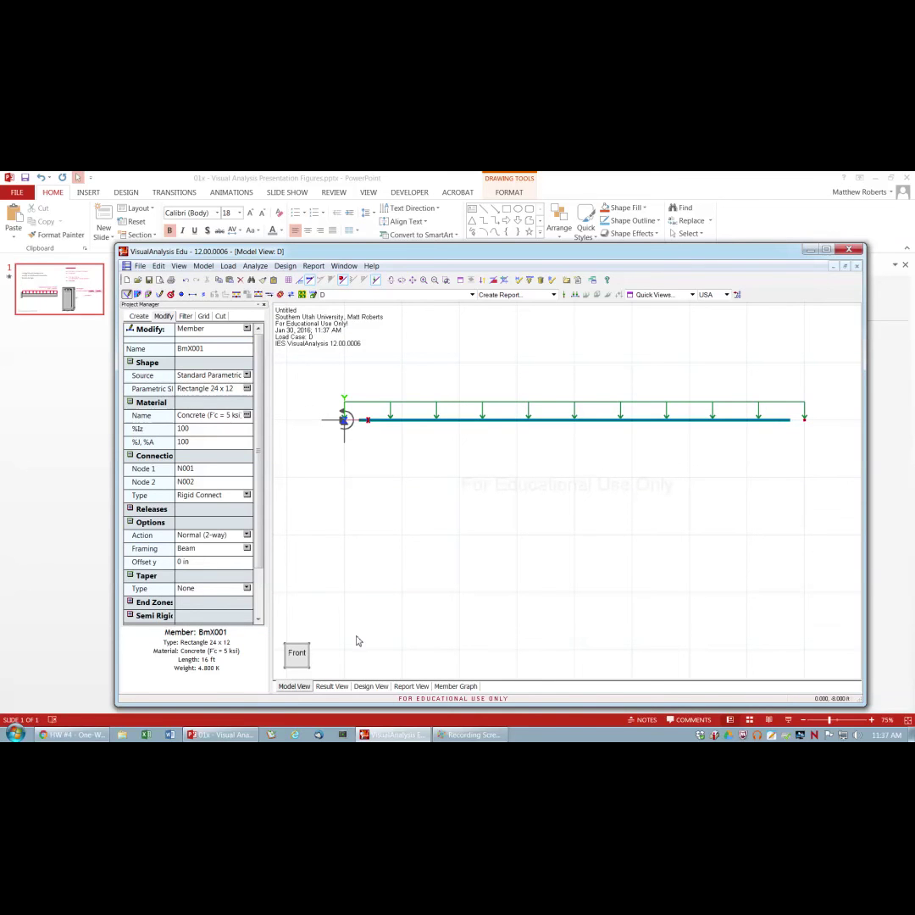
left_click(371, 687)
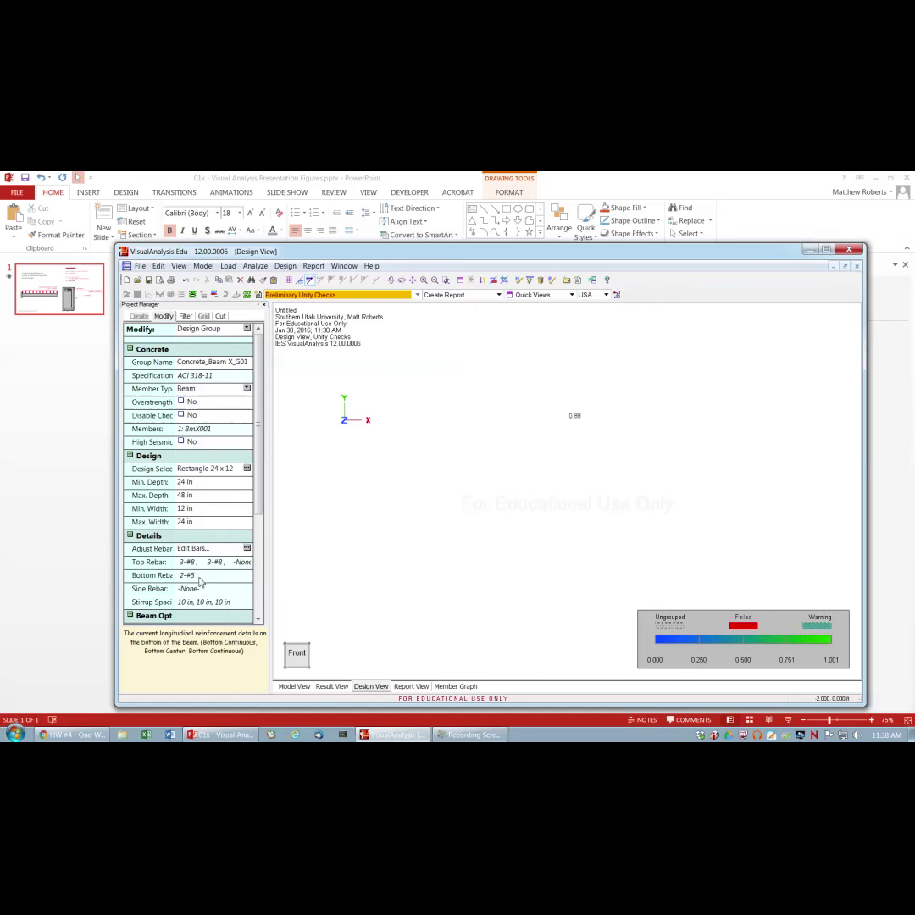
left_click(208, 577)
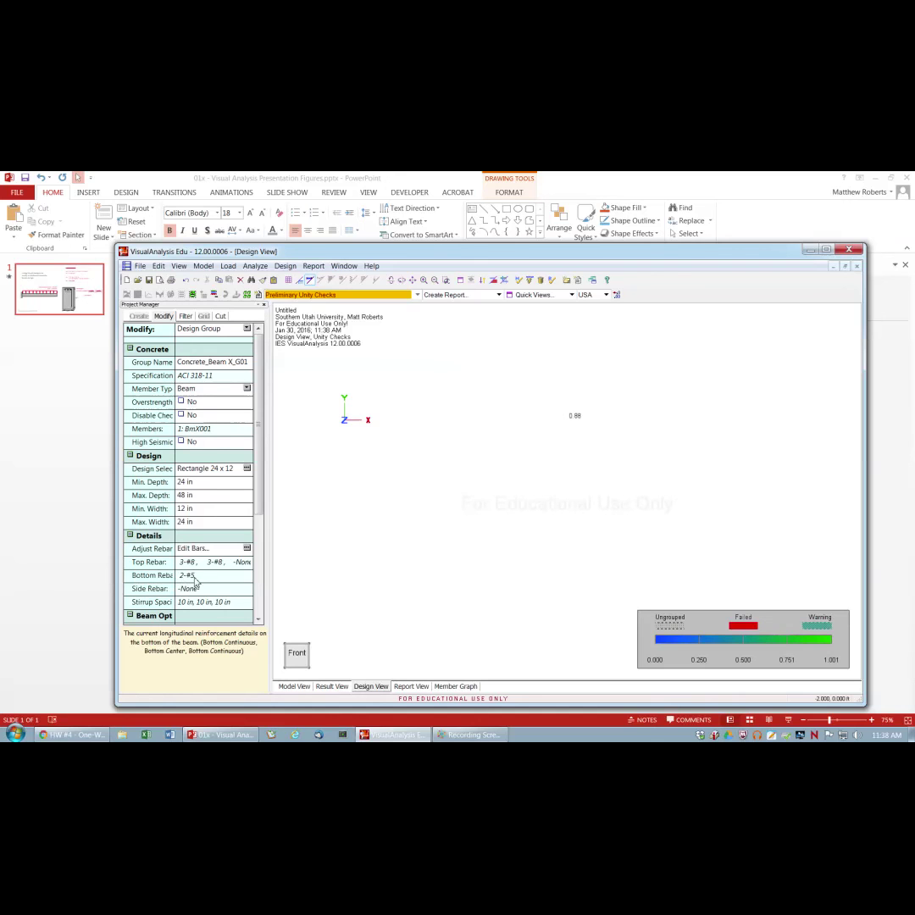
Set the beam's reinforcement to 3 #11 top continuous bars without top-left or bottom bars, and recheck the provided steel areas
left_click(246, 550)
left_click(247, 550)
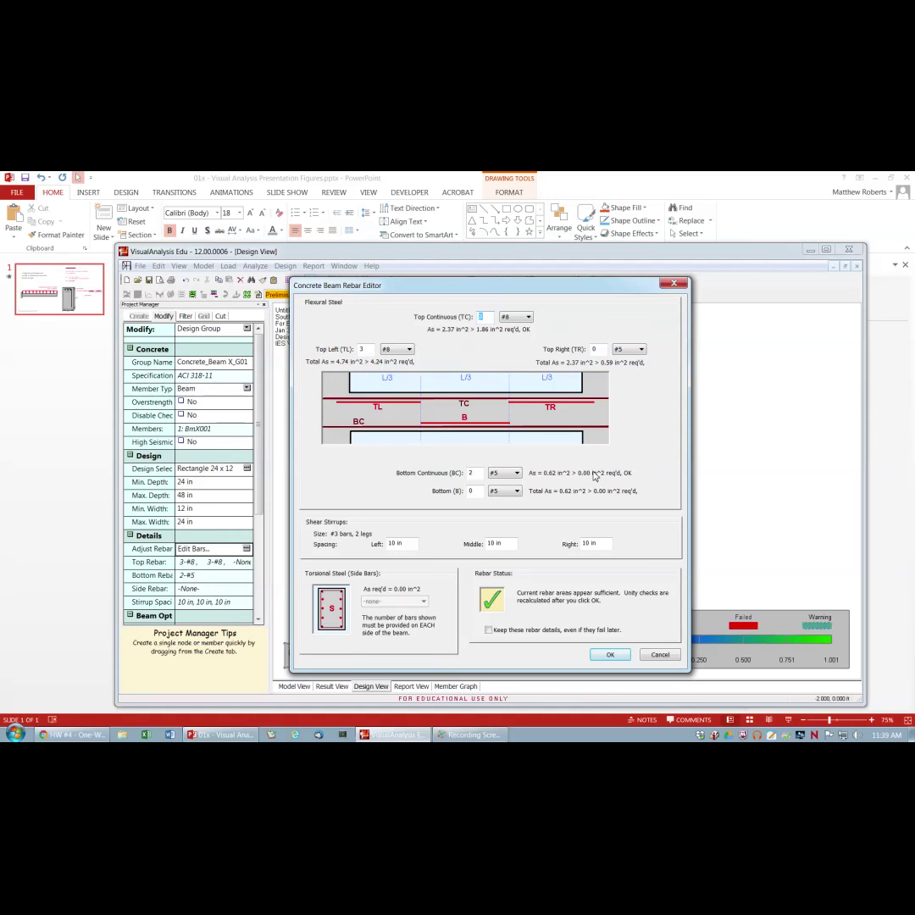
left_click(480, 472)
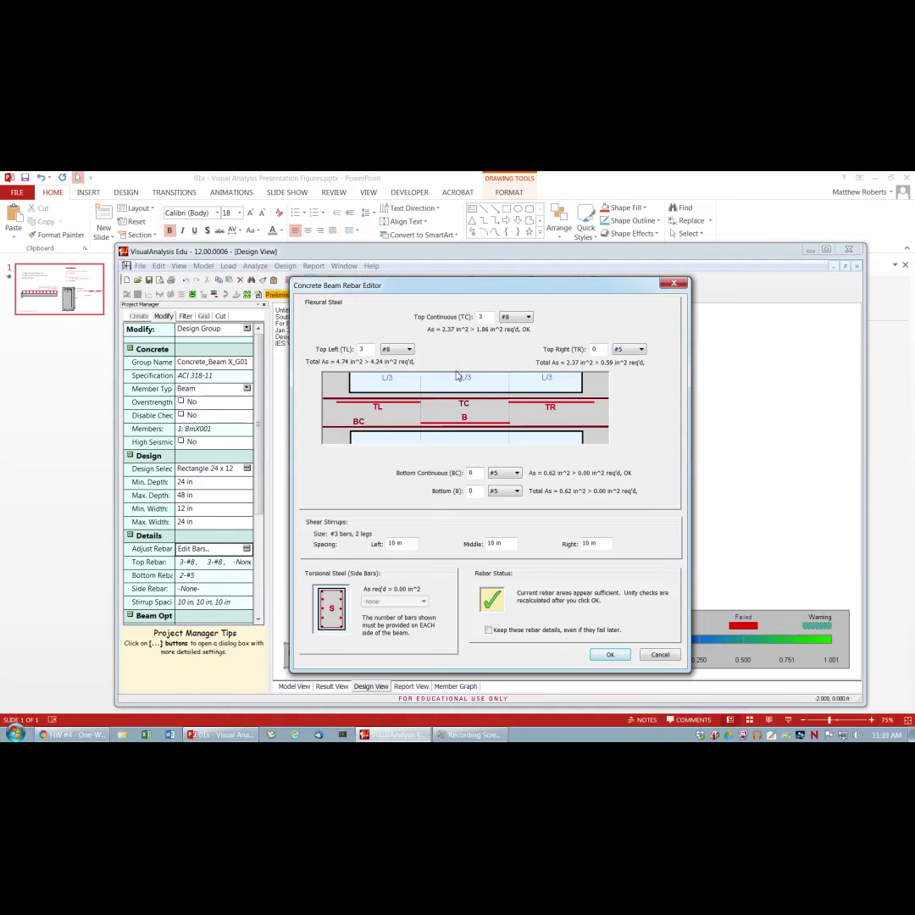
left_click(512, 320)
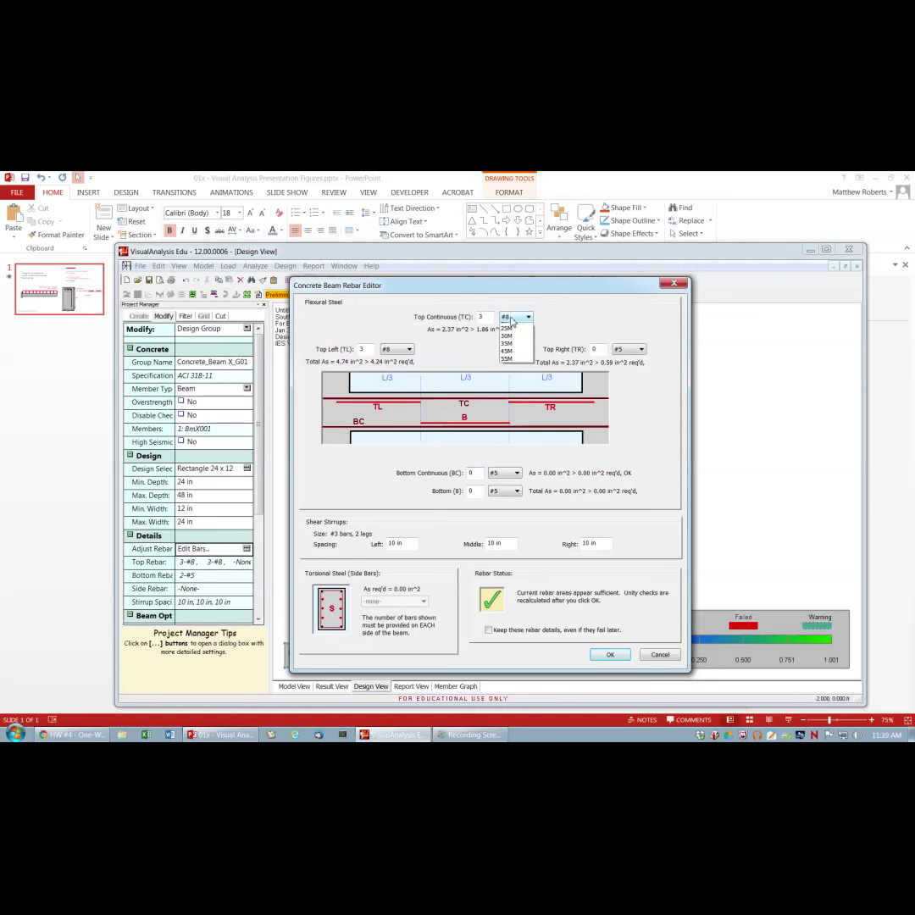
left_click(517, 390)
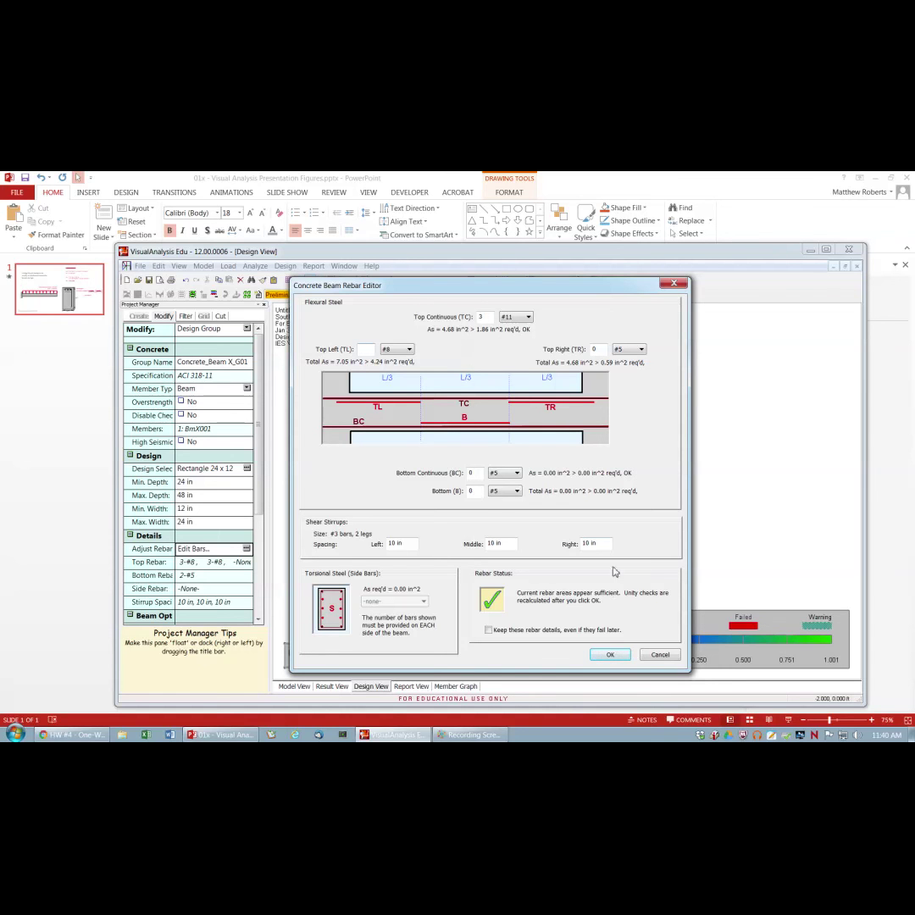
left_click(609, 657)
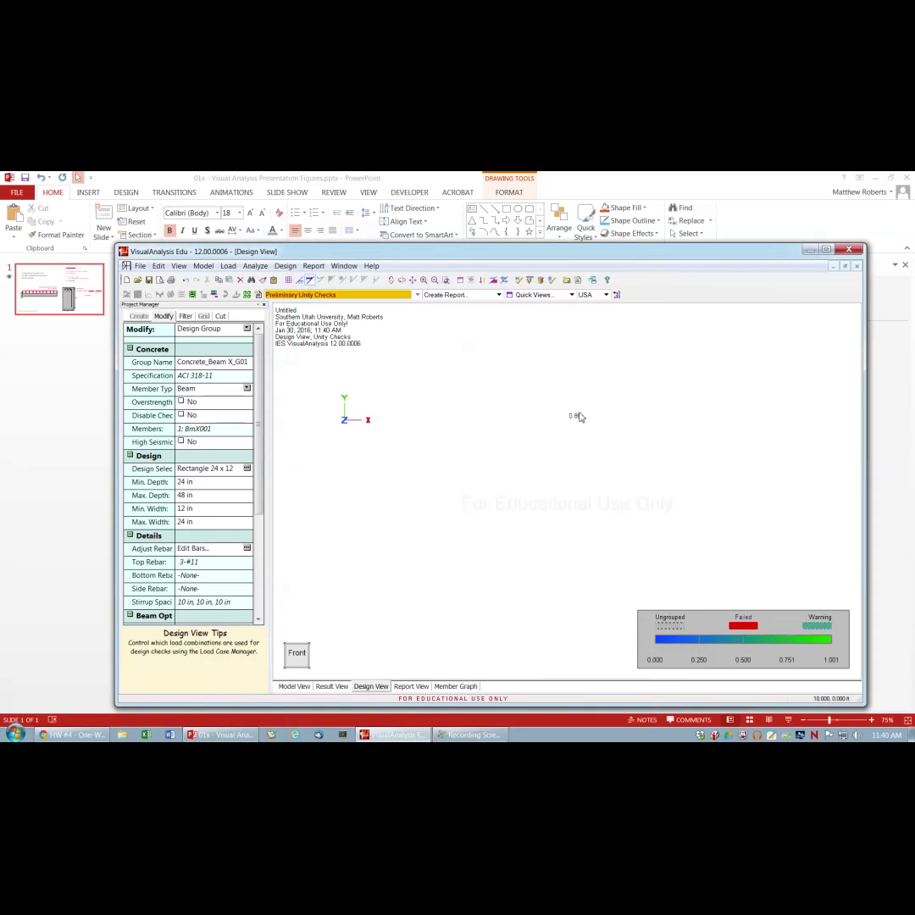
left_click(247, 548)
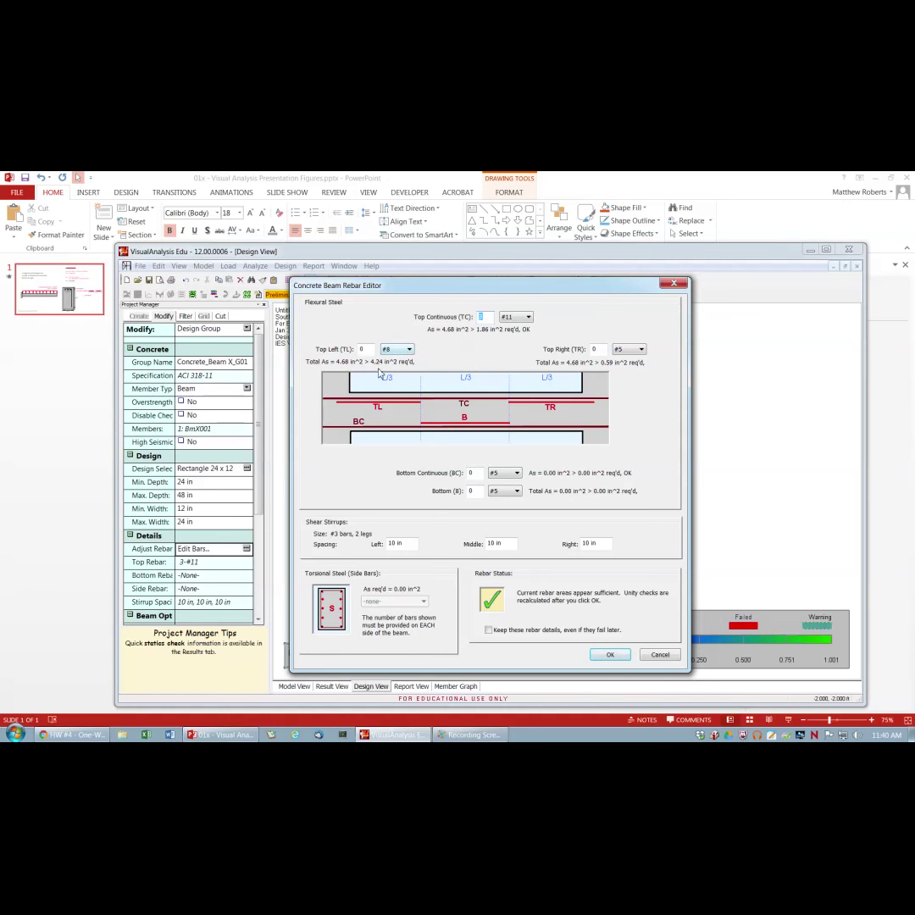
left_click(608, 656)
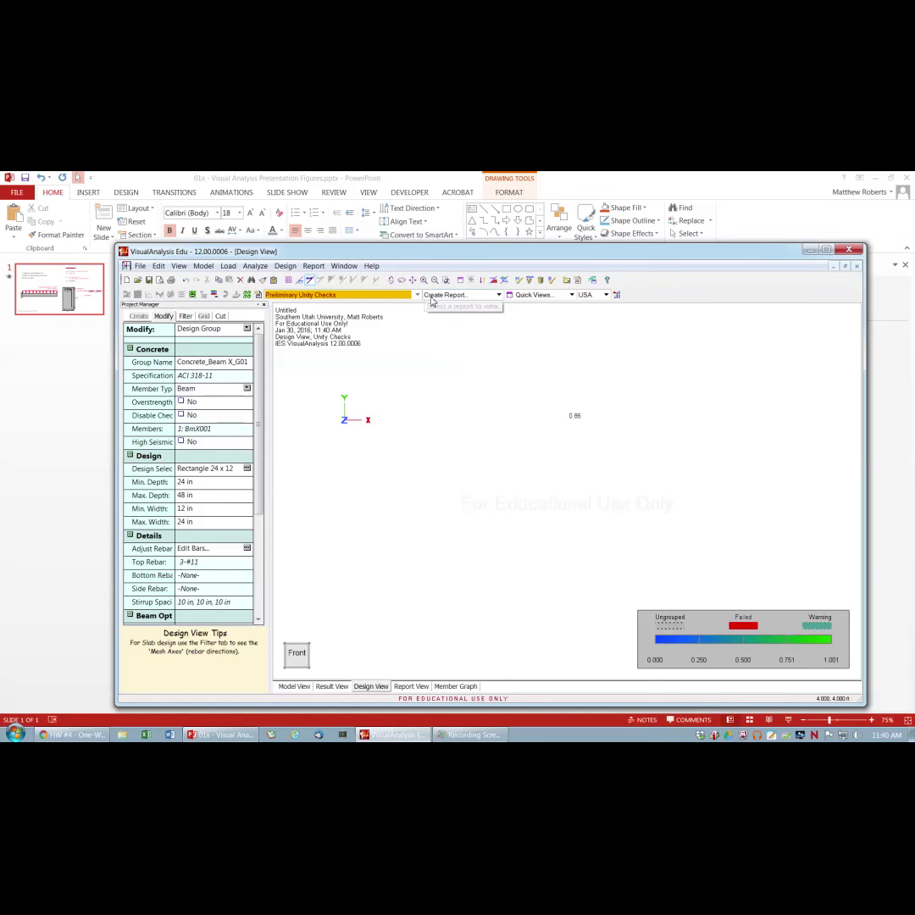
Create the Design Checks report and review the beam's reinforcing details, flexure check and shear check
left_click(499, 295)
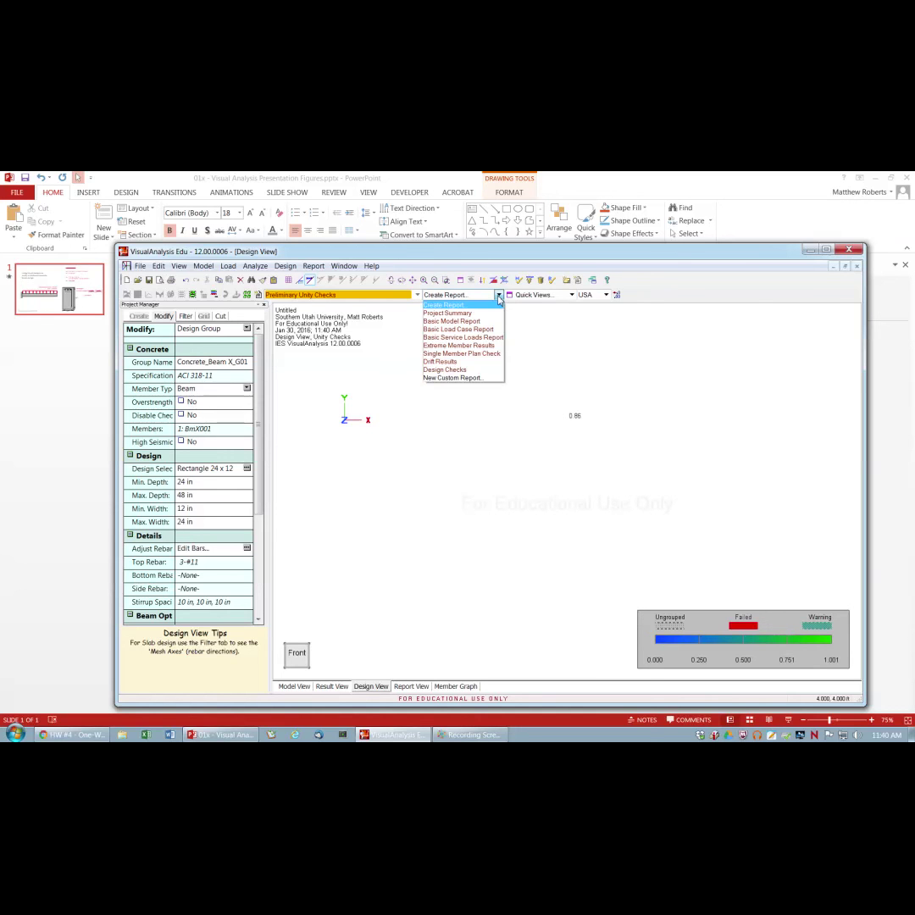
left_click(448, 370)
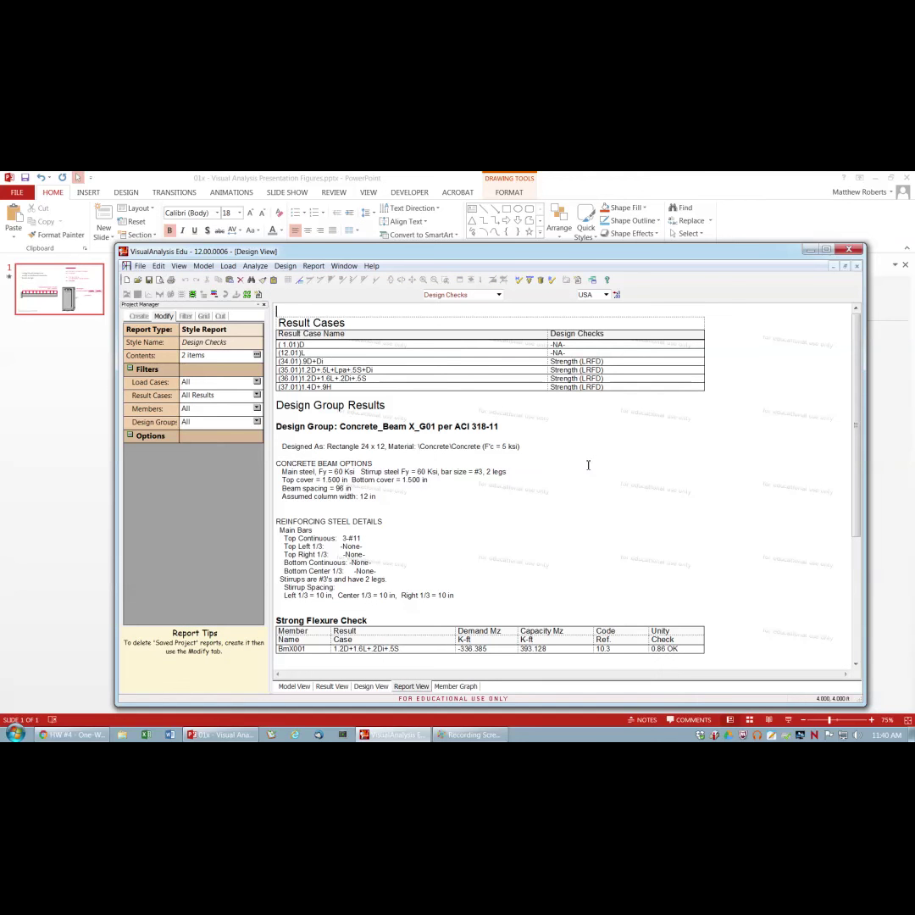
scroll(588, 466, "down", 2)
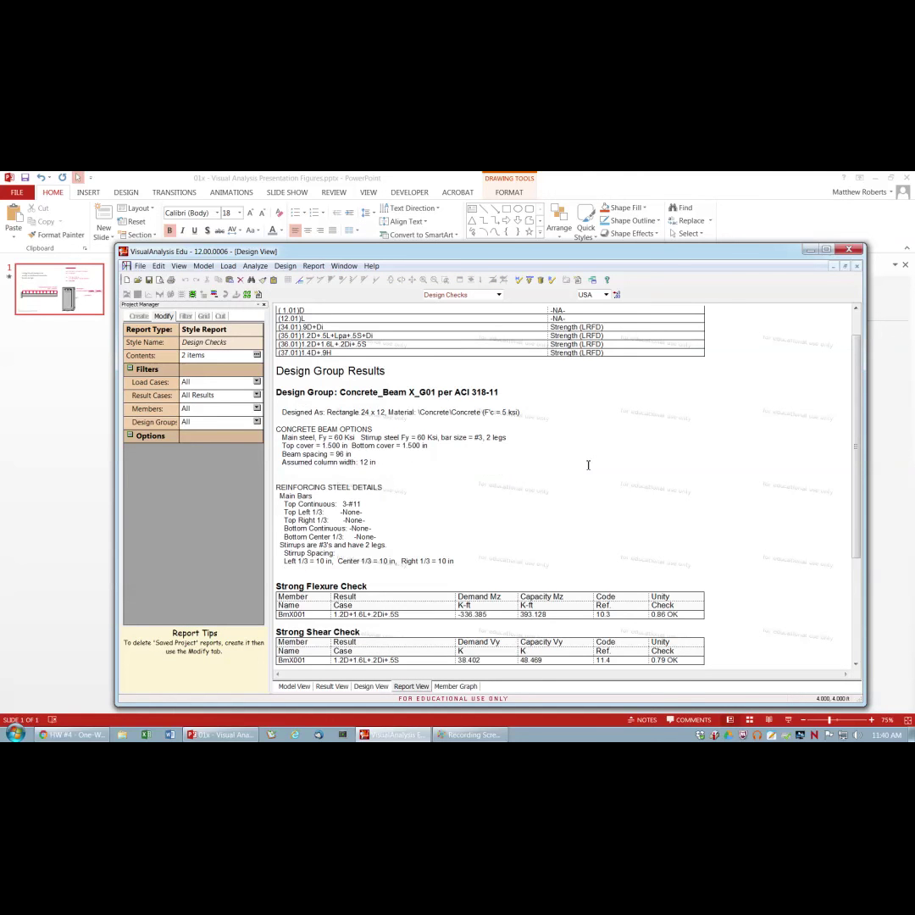
scroll(623, 462, "up", 2)
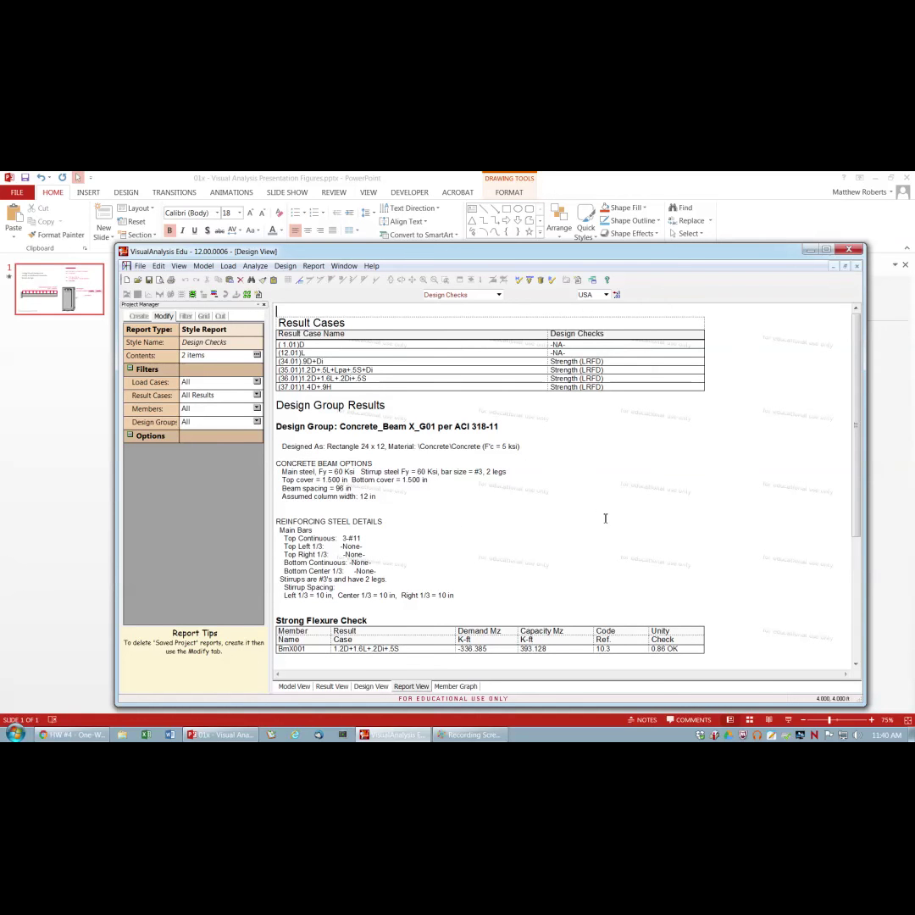
scroll(606, 518, "down", 1)
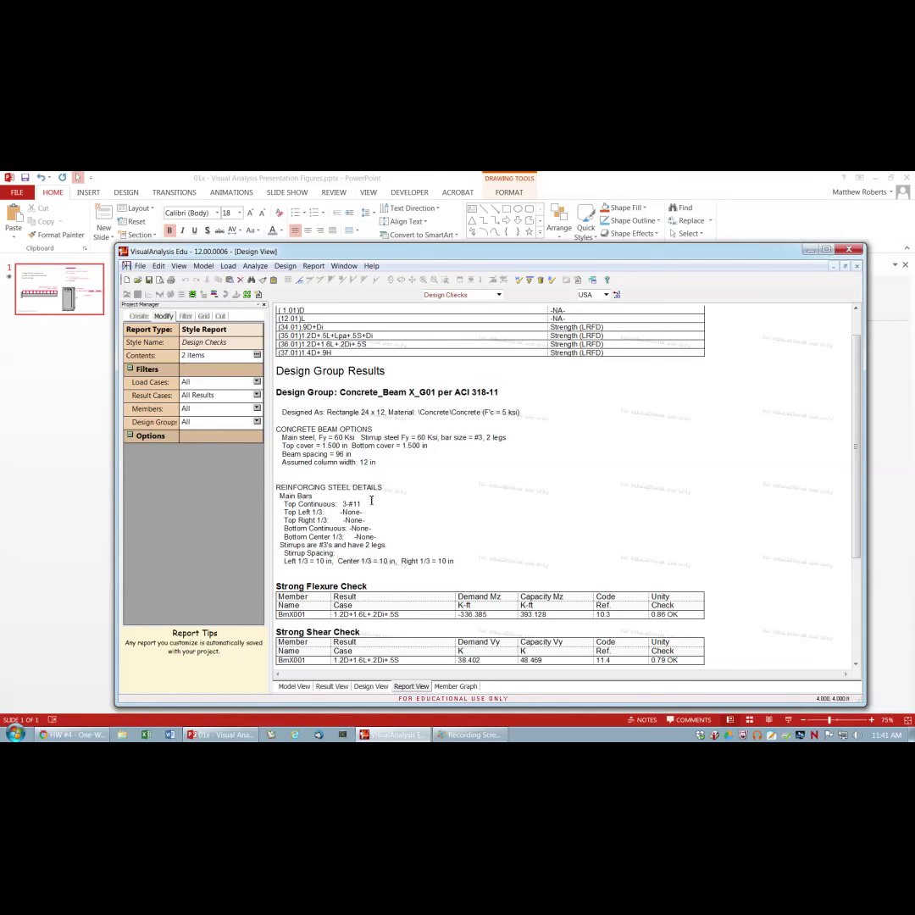
Examine the report's flexure and shear checks and highlight the assumed column width line in the concrete beam options
scroll(579, 542, "down", 3)
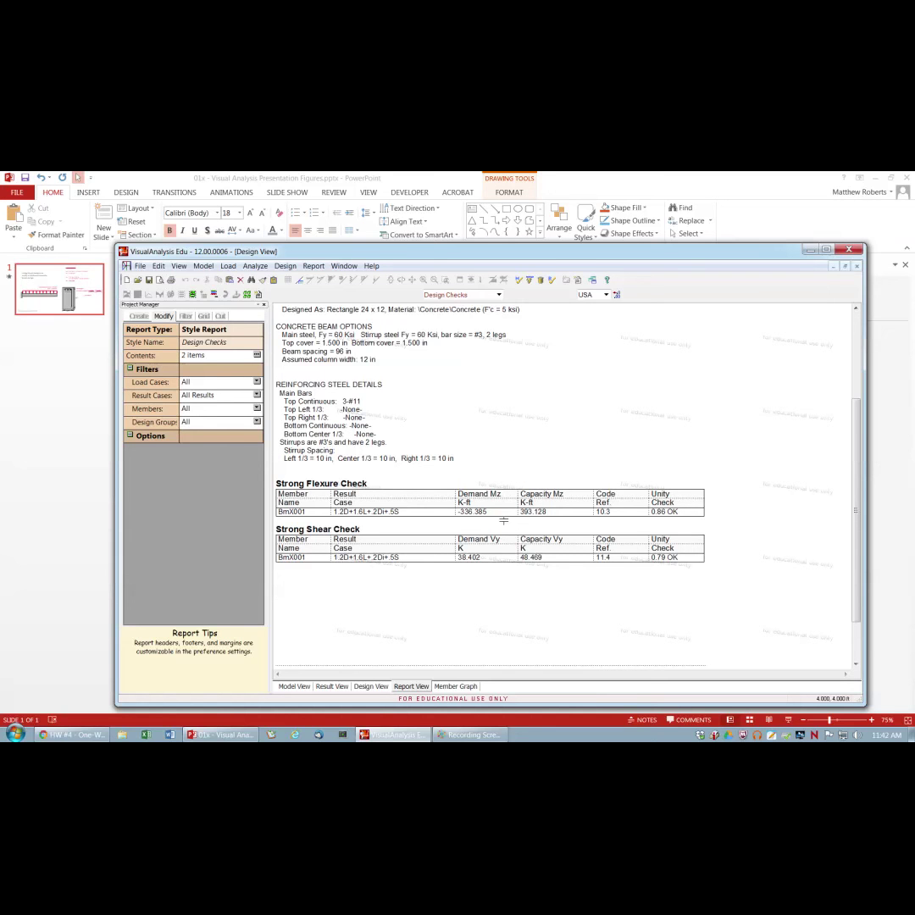
scroll(409, 387, "up", 3)
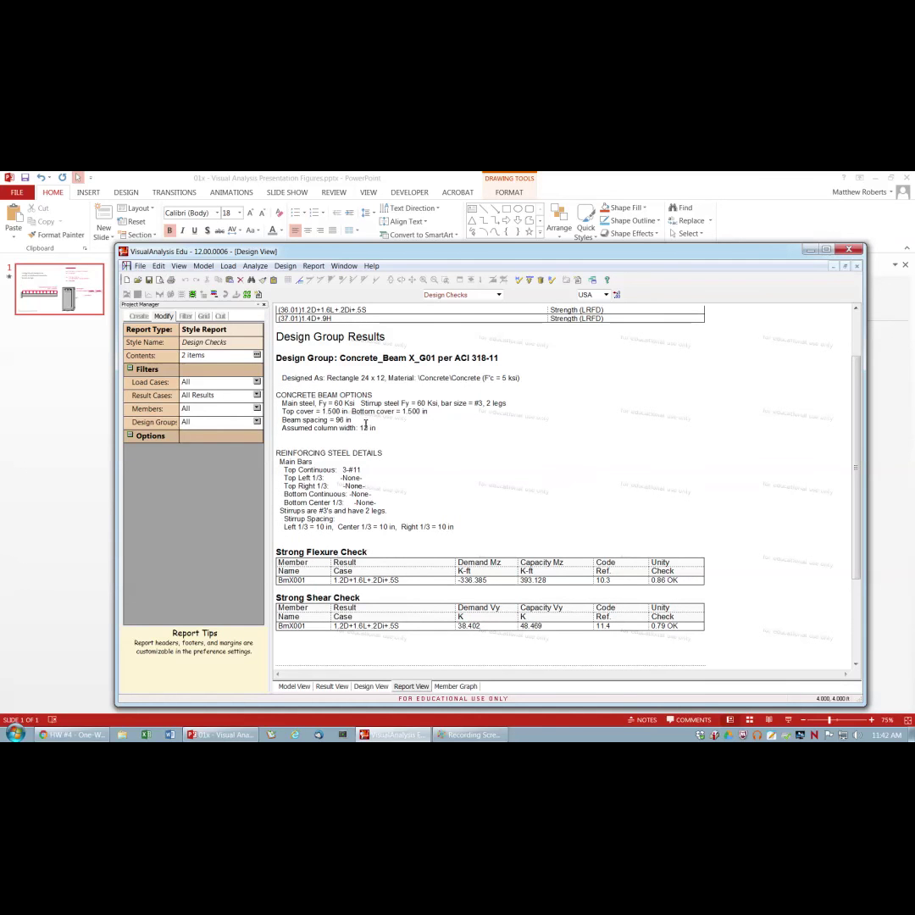
left_click_drag(282, 428, 380, 429)
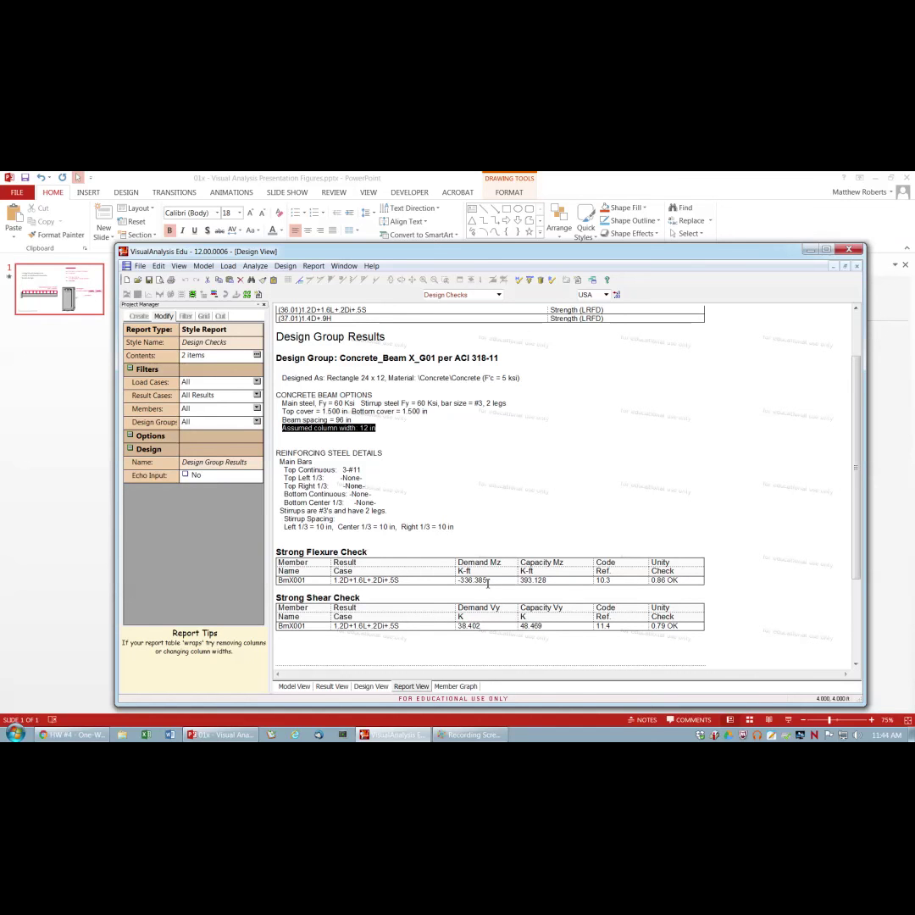
View the member graph for result case 1.2D+1.6L+.2Di+.5S and compare its end moment with the report's flexure demand
left_click(455, 687)
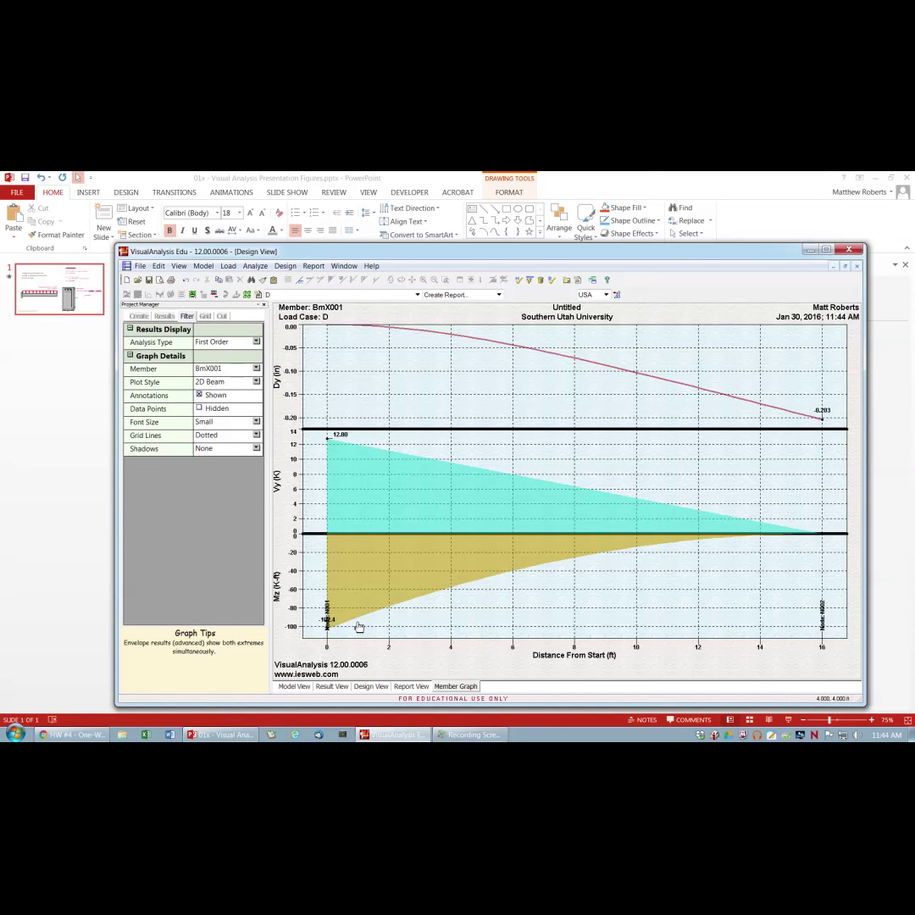
left_click(384, 296)
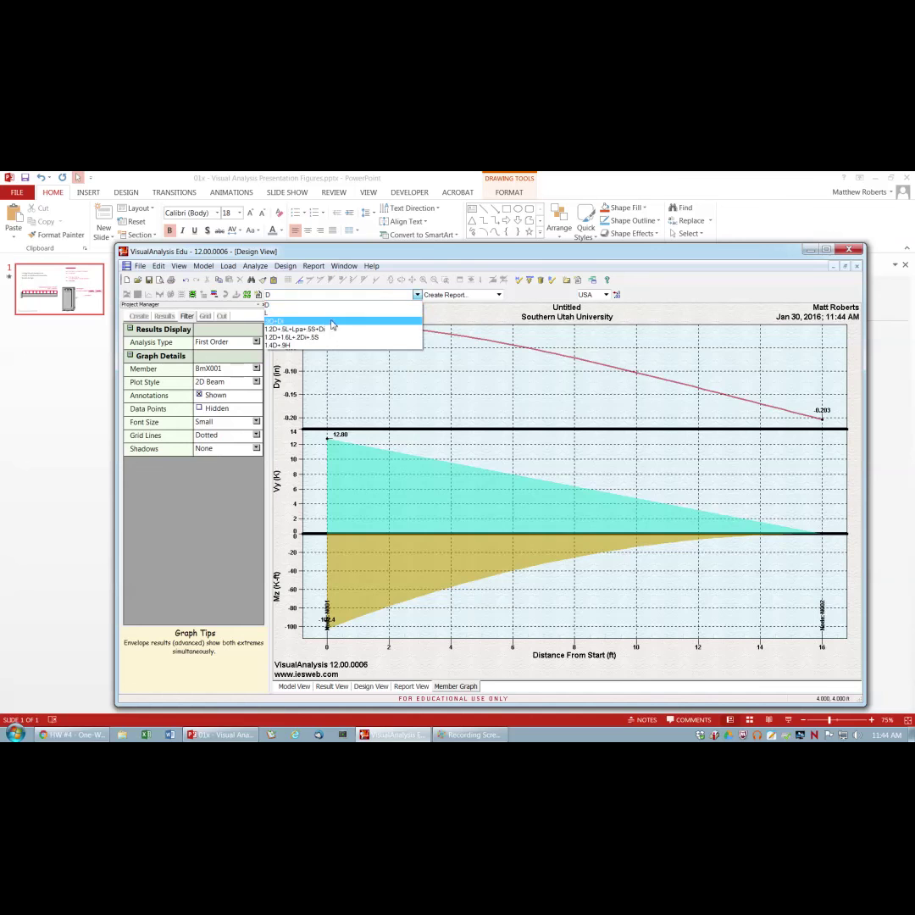
left_click(305, 337)
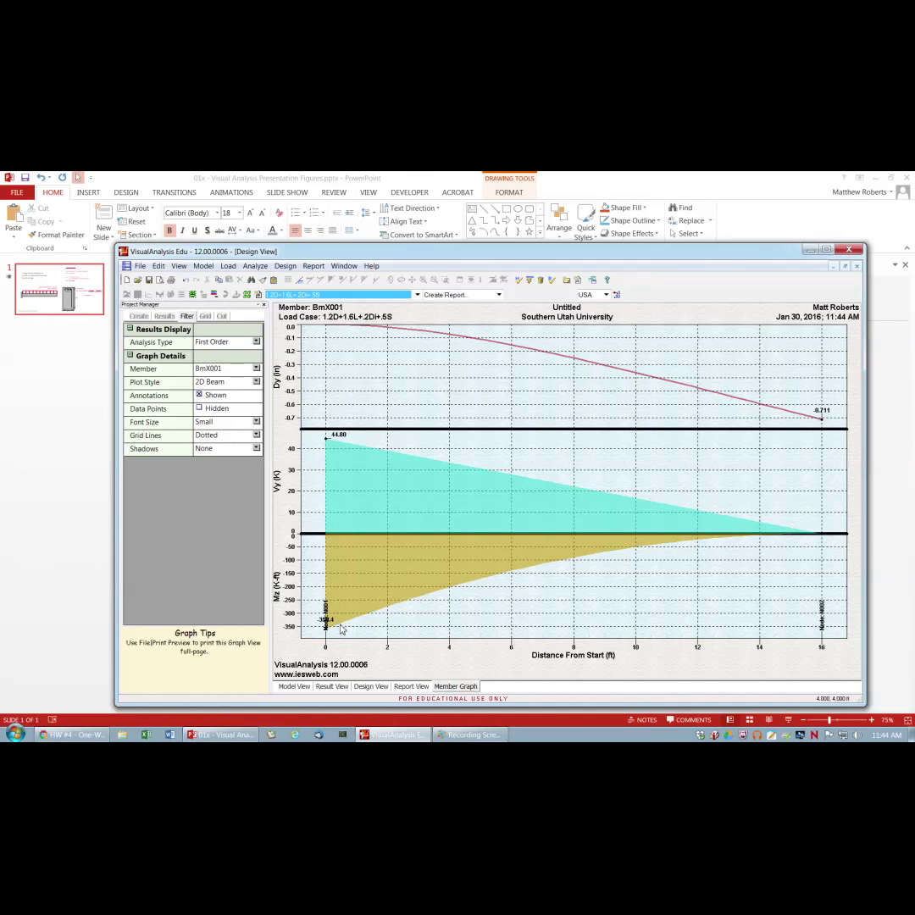
left_click(411, 687)
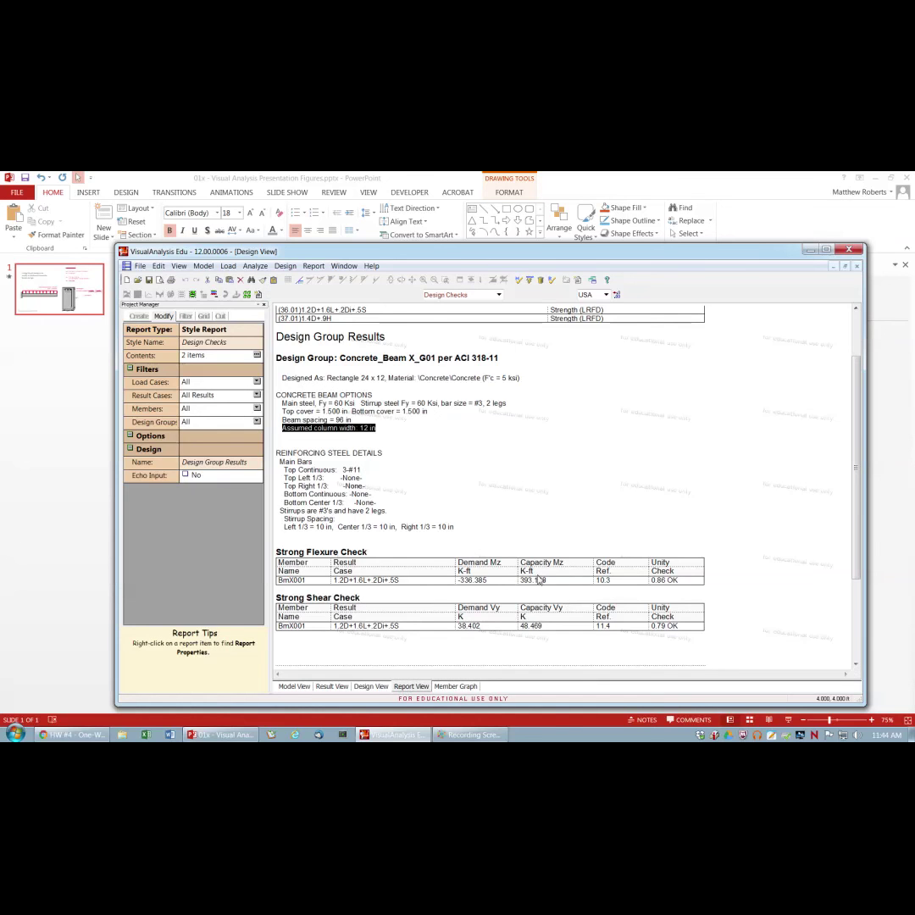